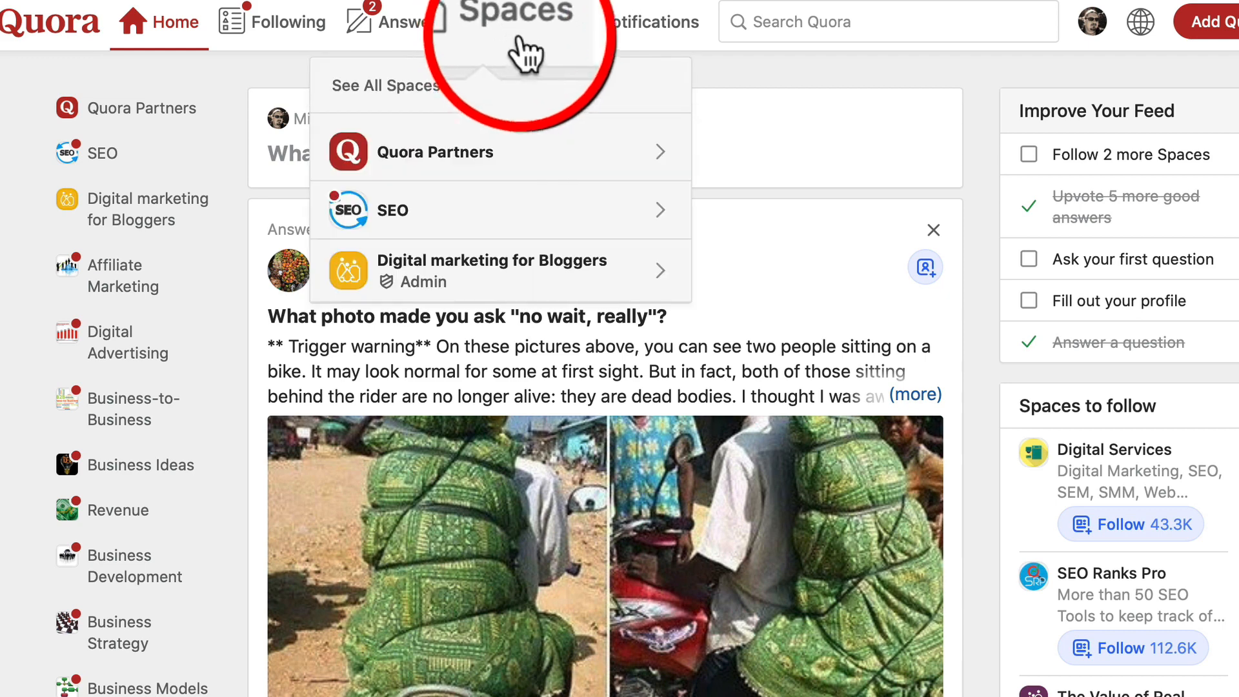
Step: Open the overview of all Spaces and browse the user's own Spaces and the suggested ones under Discover Spaces
click(416, 89)
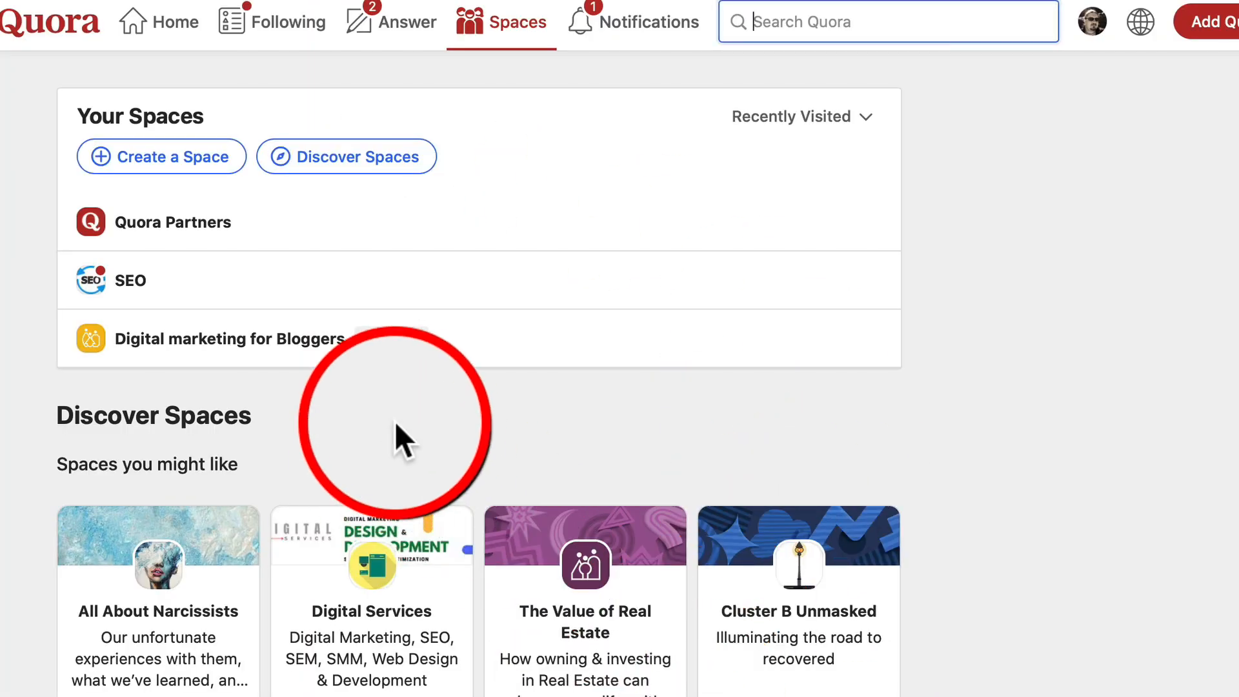
scroll(83, 526, down, 5)
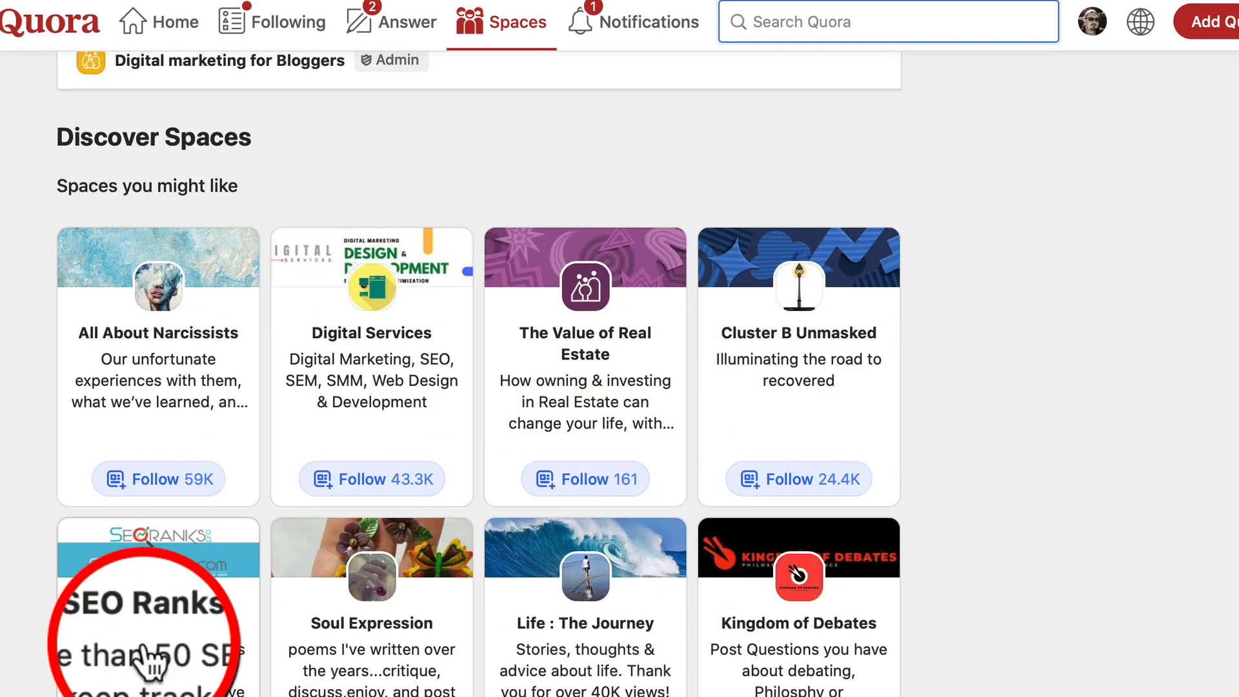
scroll(446, 362, down, 8)
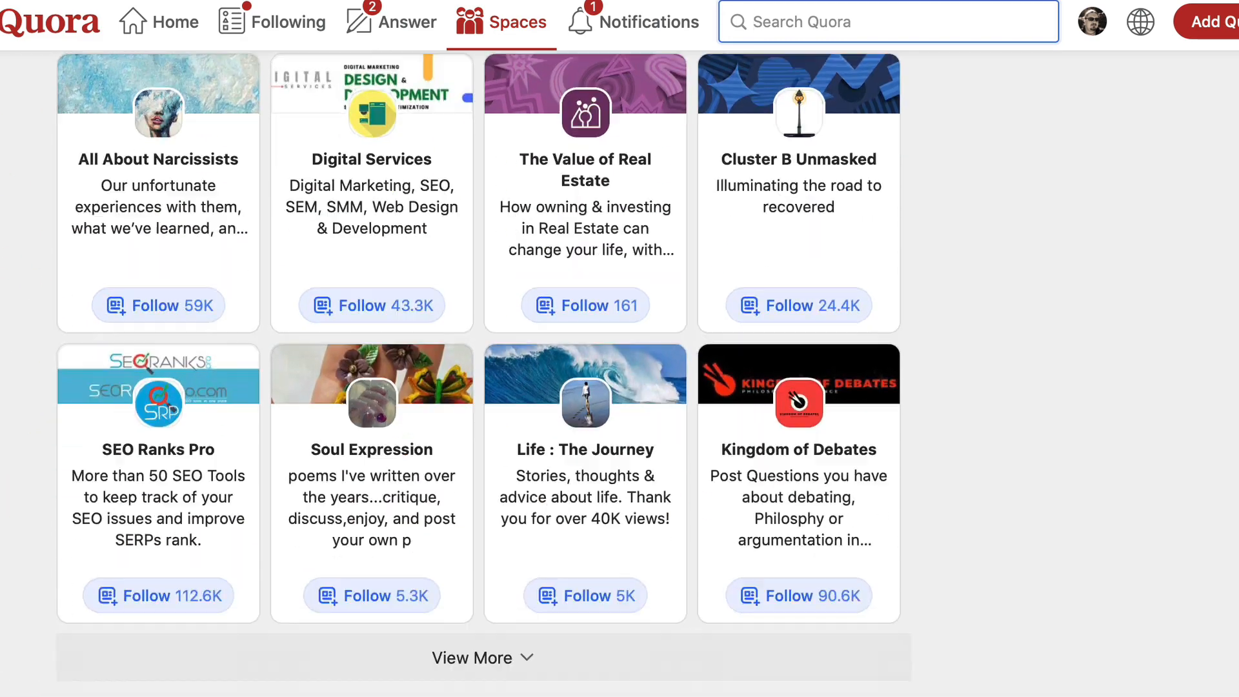
scroll(494, 589, up, 9)
scroll(497, 584, up, 4)
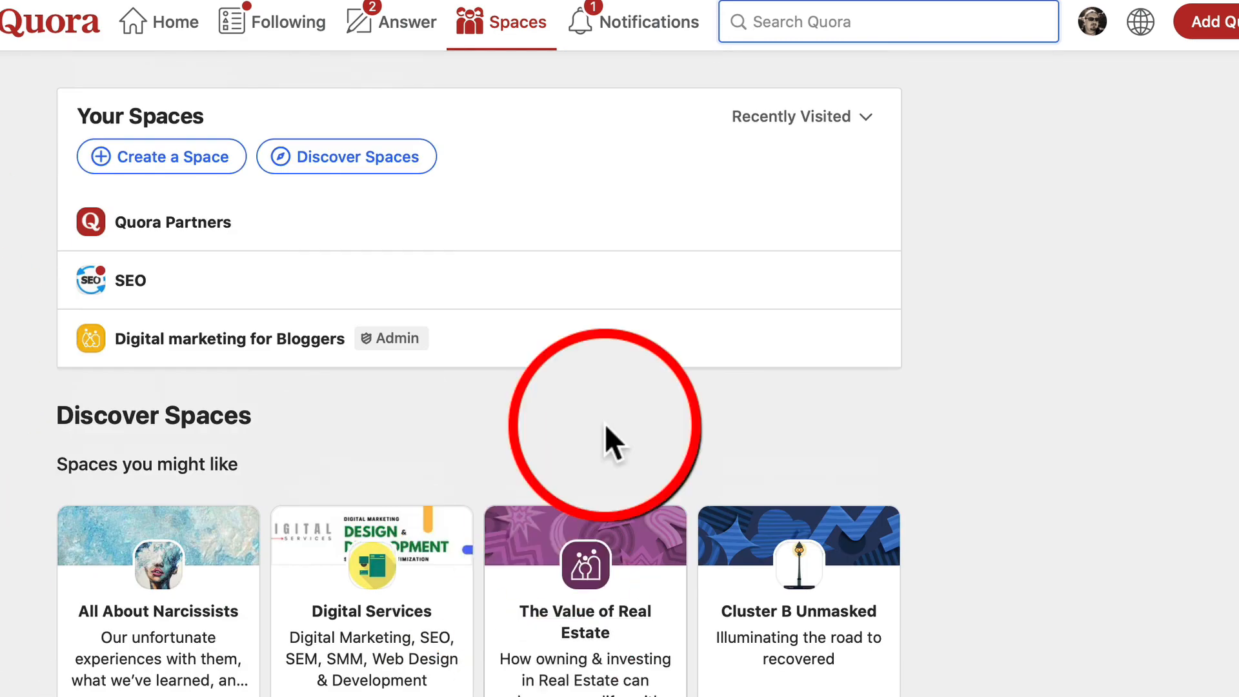
click(1034, 364)
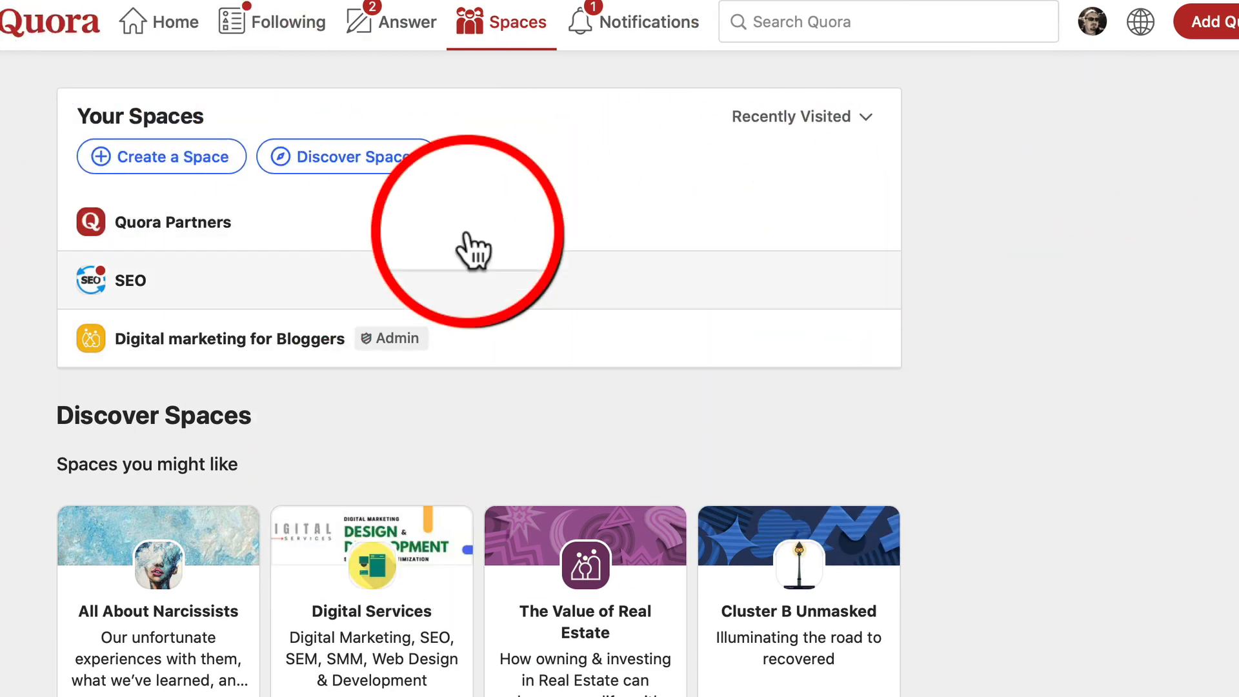
scroll(566, 641, down, 7)
scroll(525, 677, down, 13)
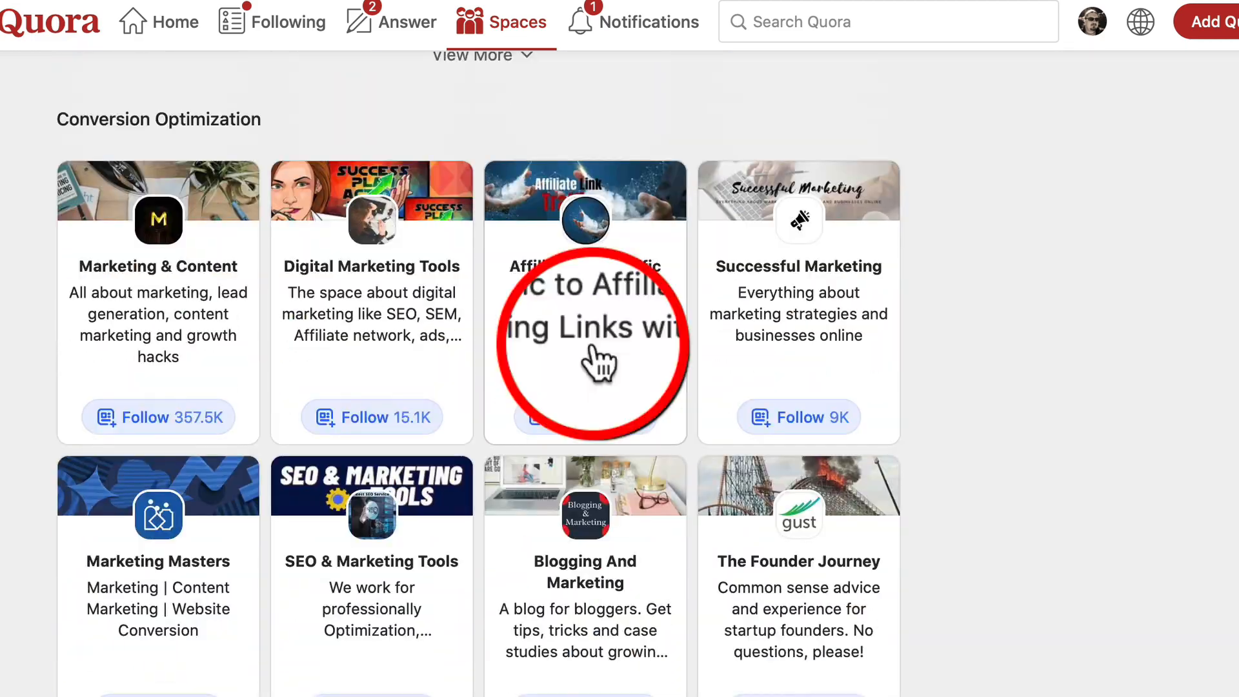
scroll(524, 678, up, 20)
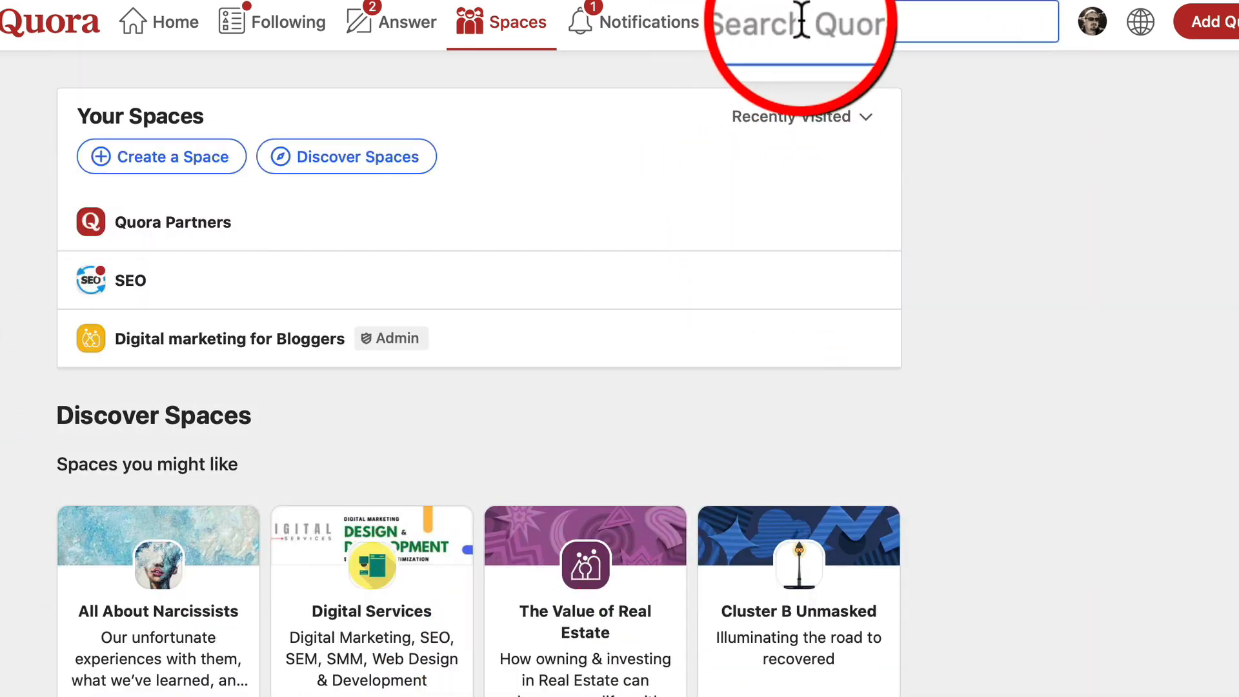
Step: Search Quora for "digital marketing"
click(801, 19)
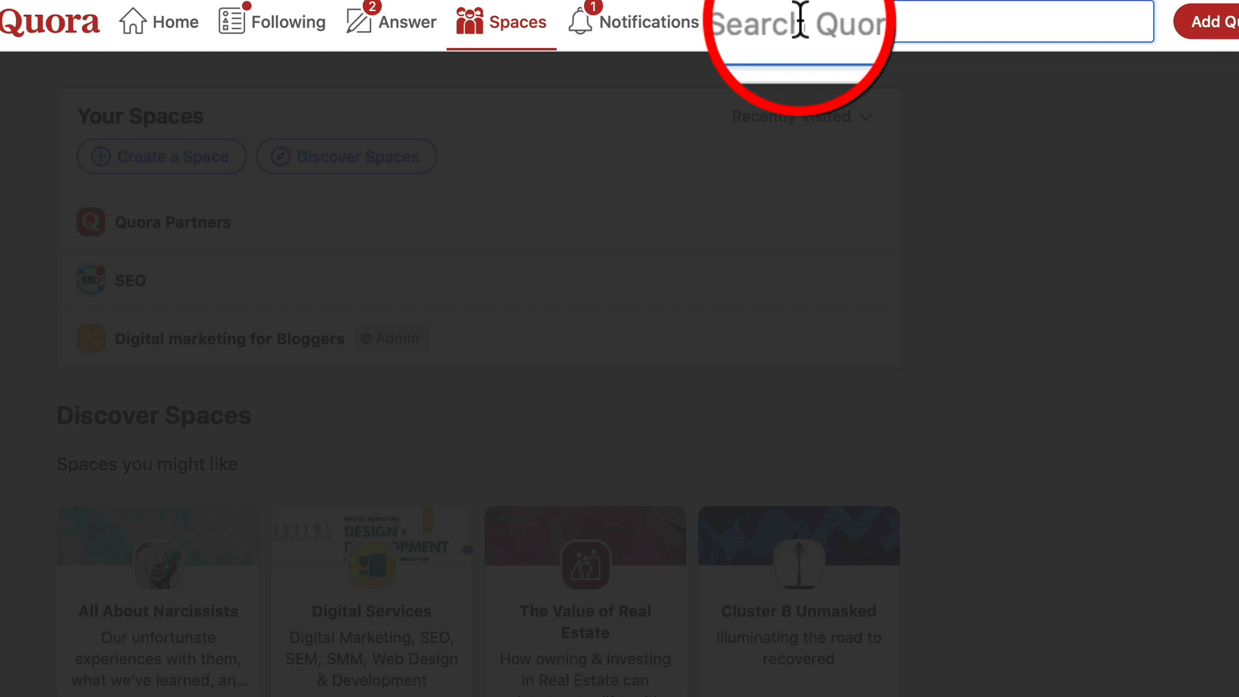
text(digital)
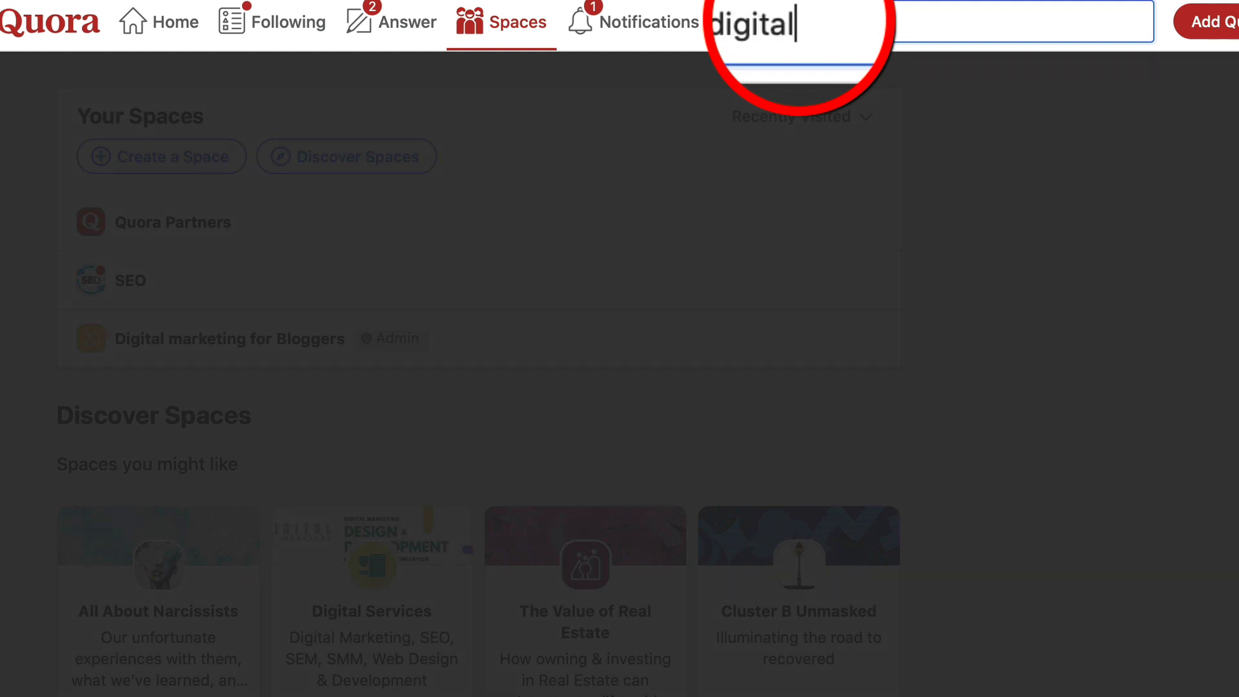
text( marke)
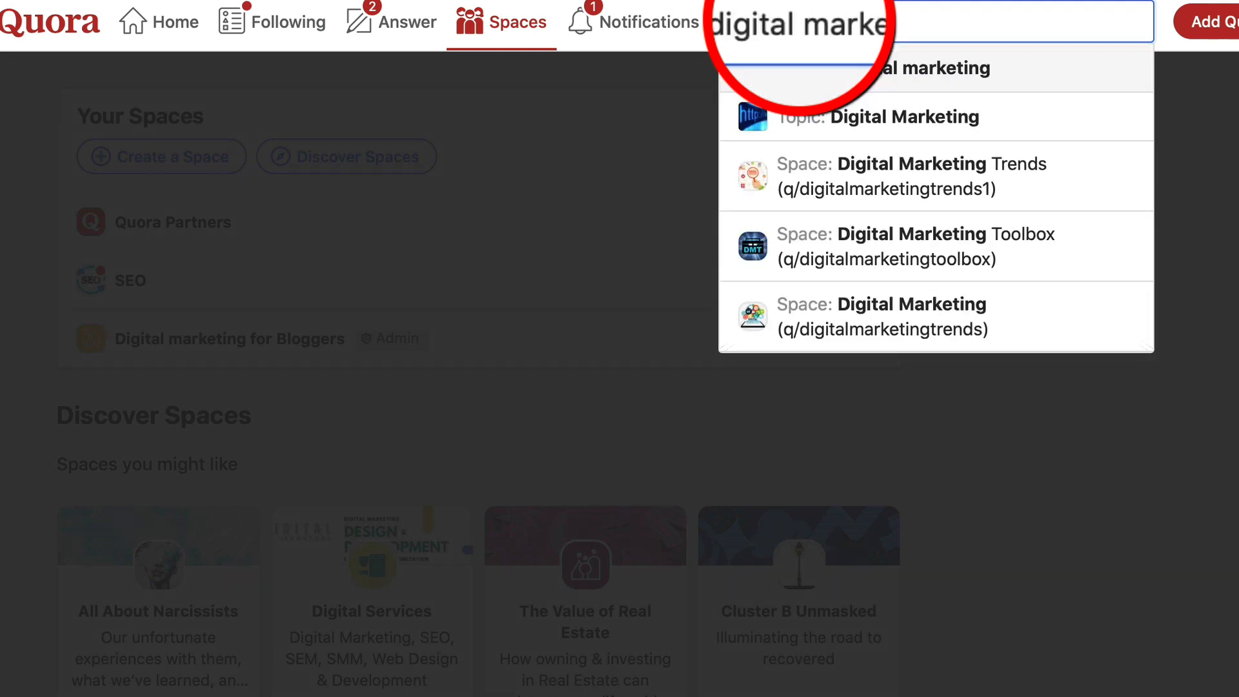
text(ting)
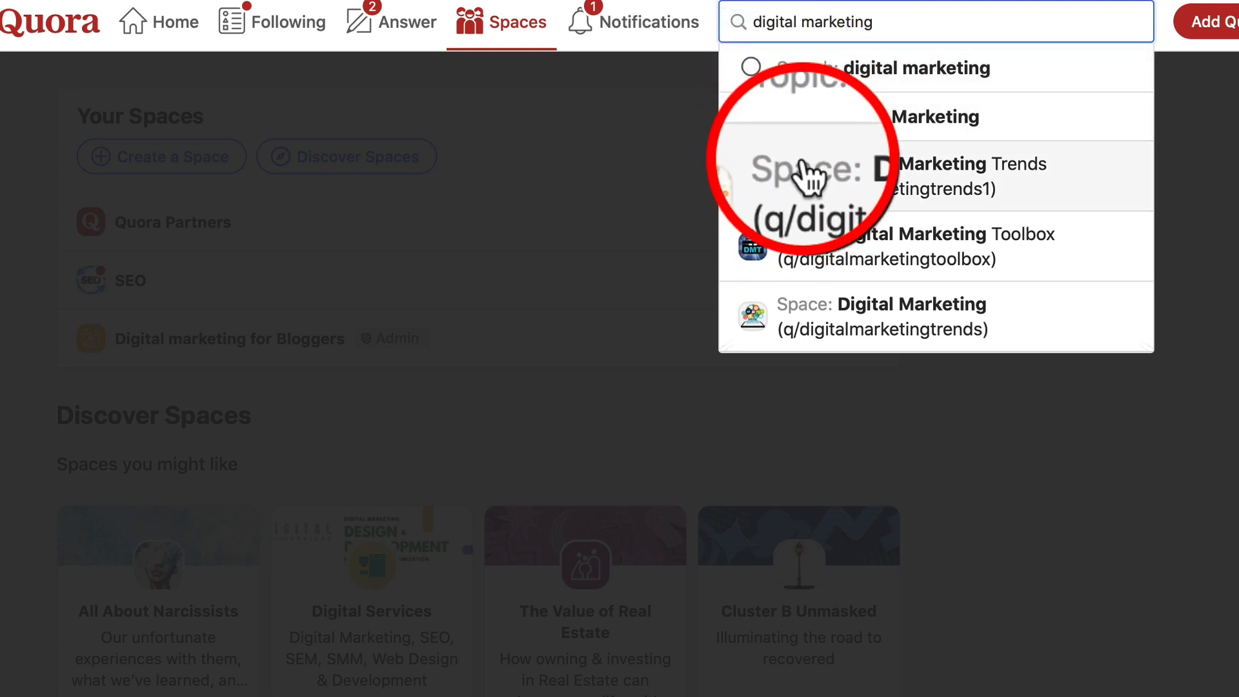
Step: Open the Digital Marketing Trends Space from the search suggestions and follow it
right_click(873, 181)
click(898, 187)
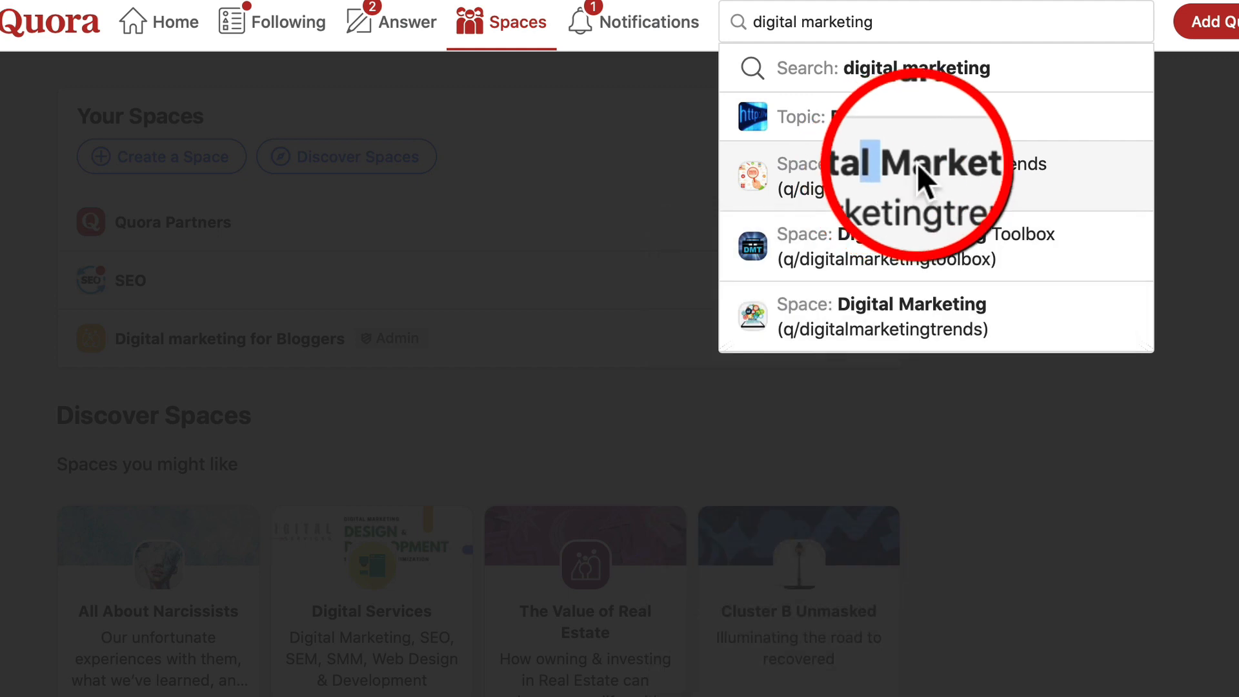
click(801, 187)
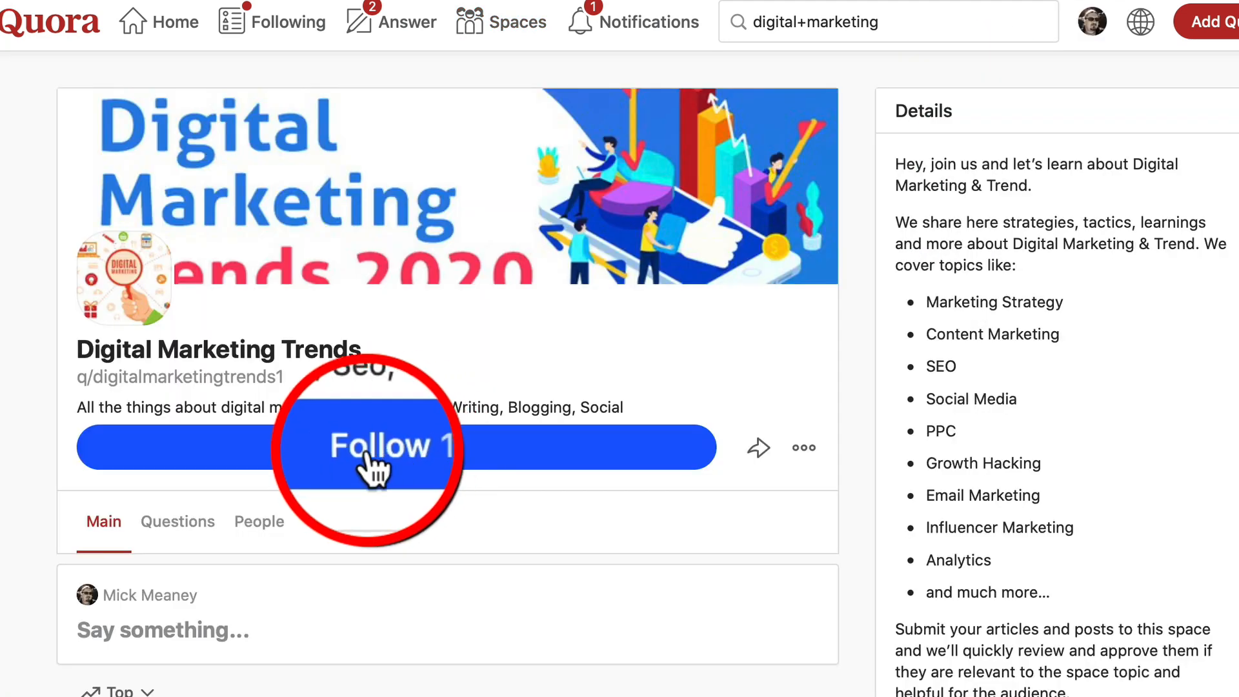
click(417, 452)
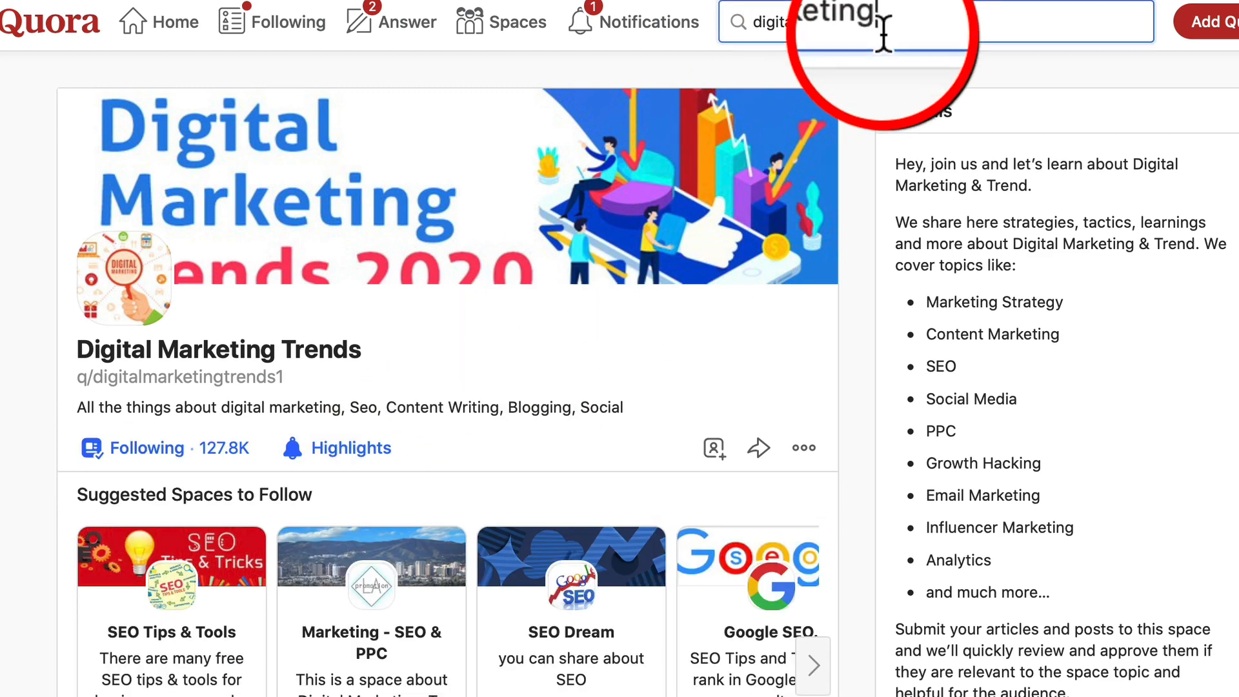
Step: Bring back the digital marketing search suggestions, open the Digital Marketing Toolbox Space and follow it
click(902, 22)
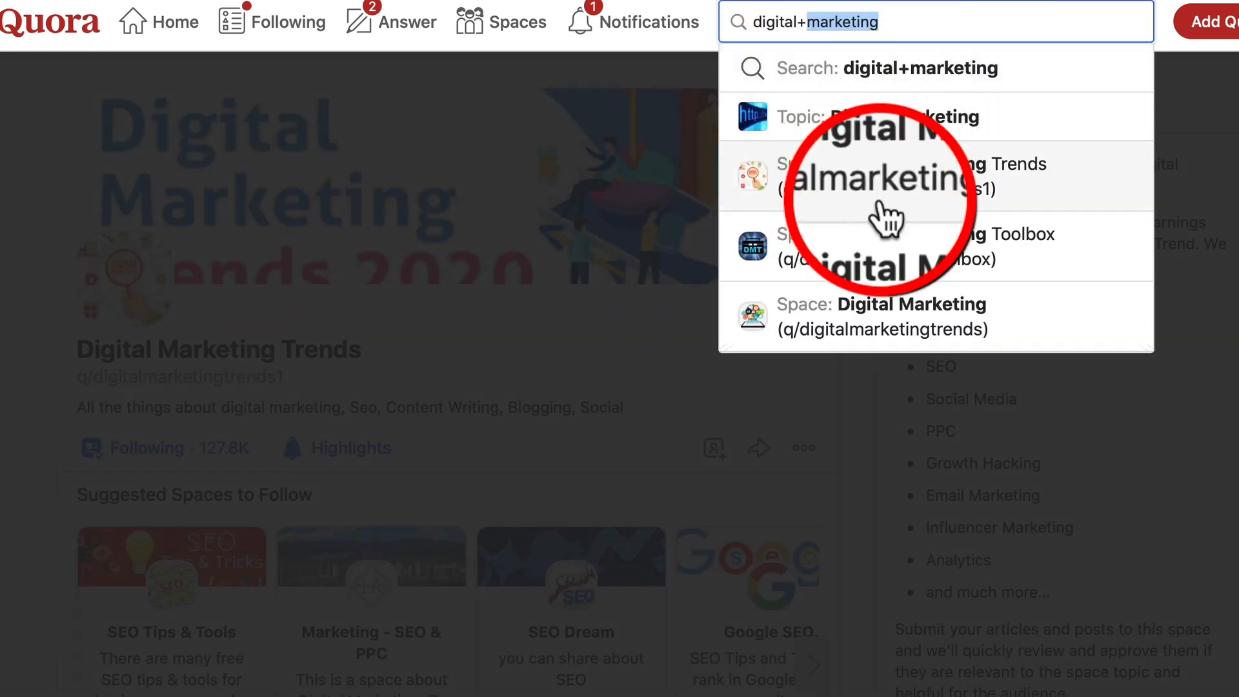
click(940, 244)
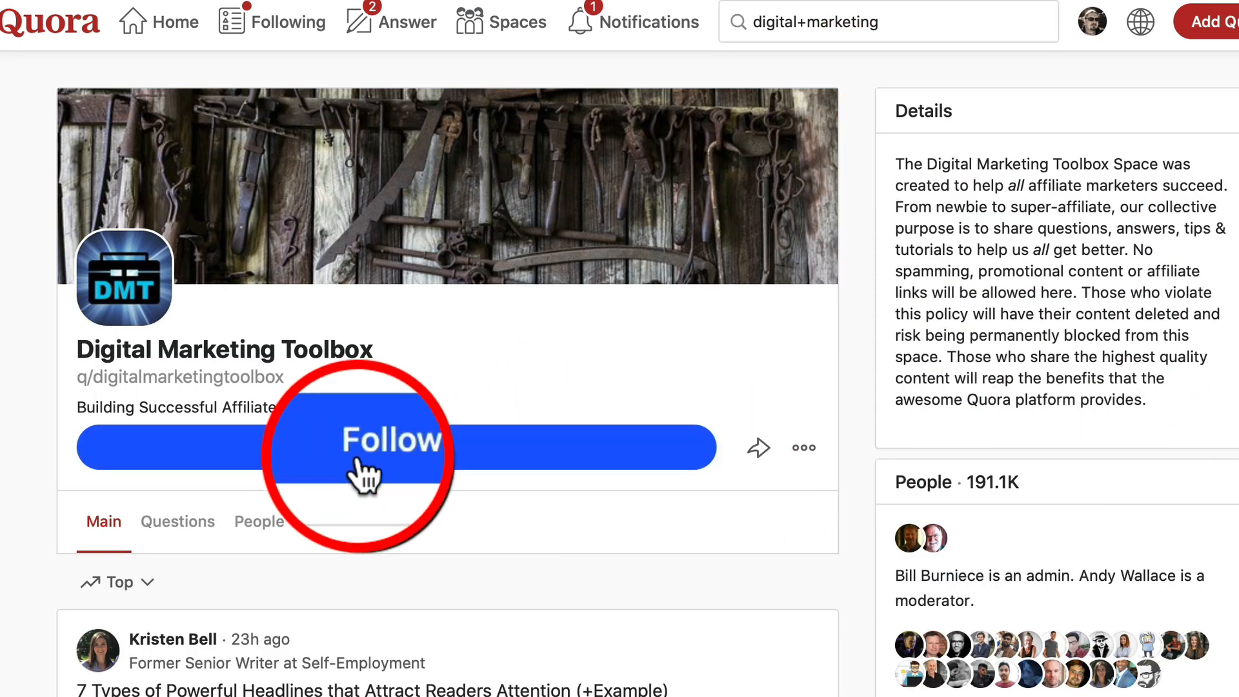
click(416, 452)
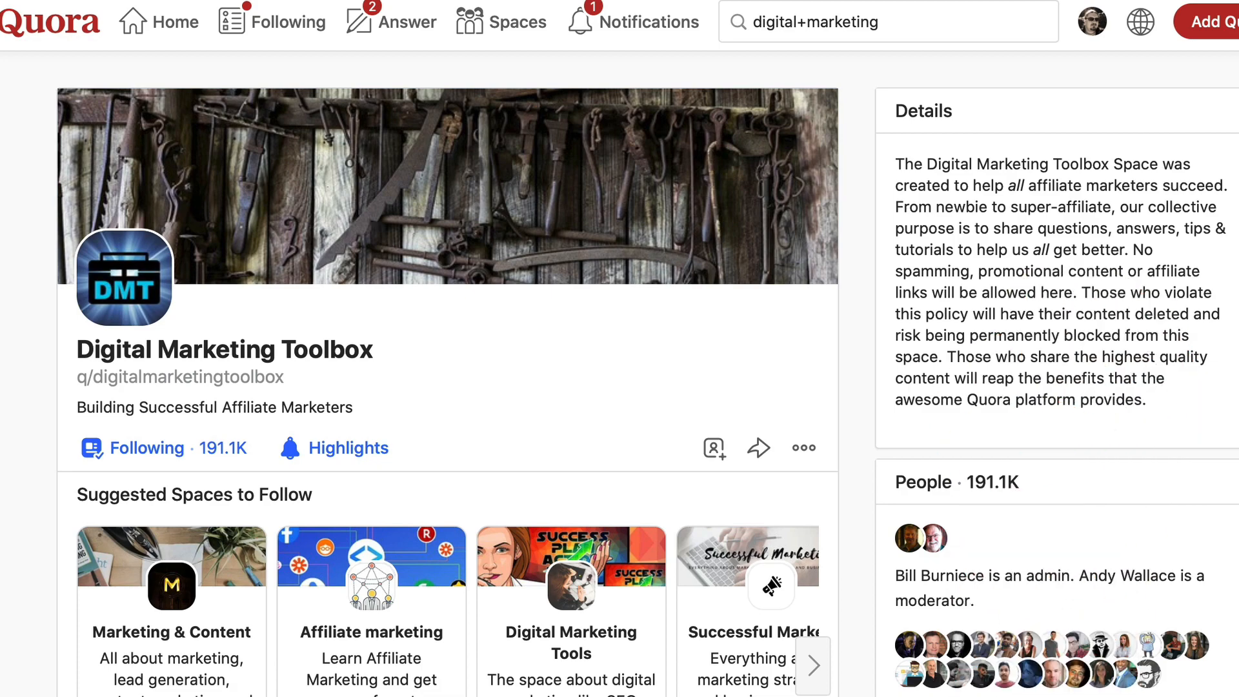
Step: Look through the Digital Marketing Toolbox Space's suggested Spaces and the posts in its main feed
scroll(1037, 672, down, 10)
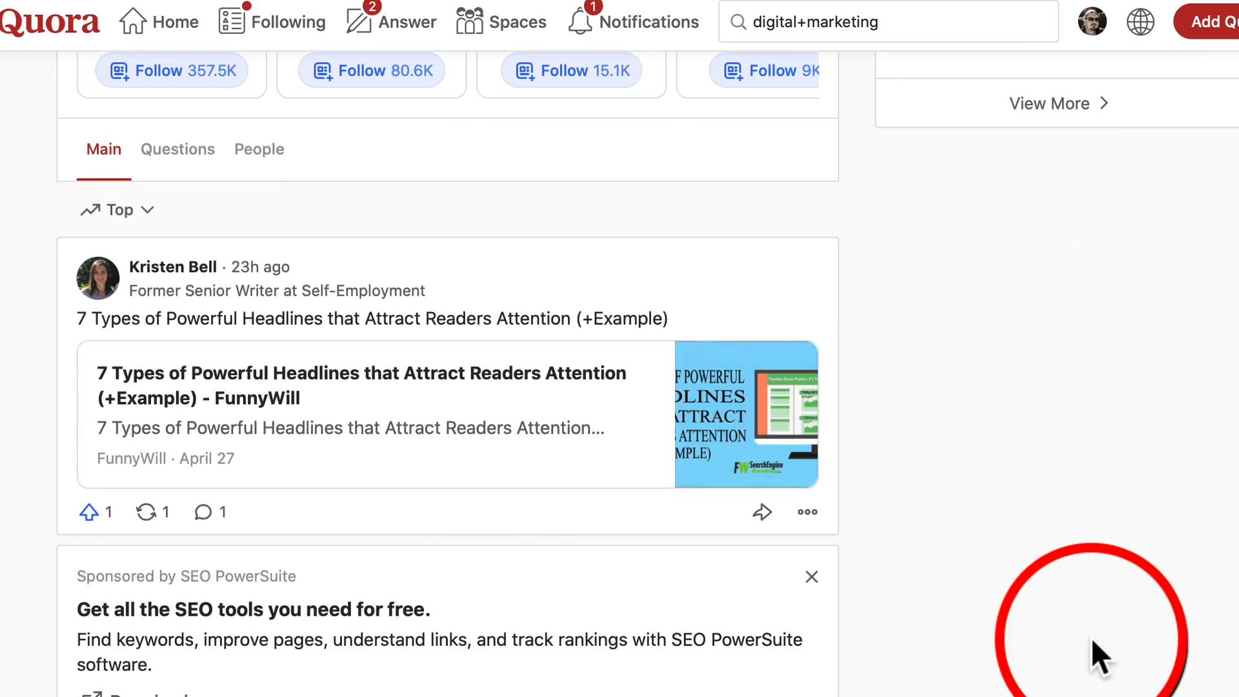
scroll(1114, 625, up, 7)
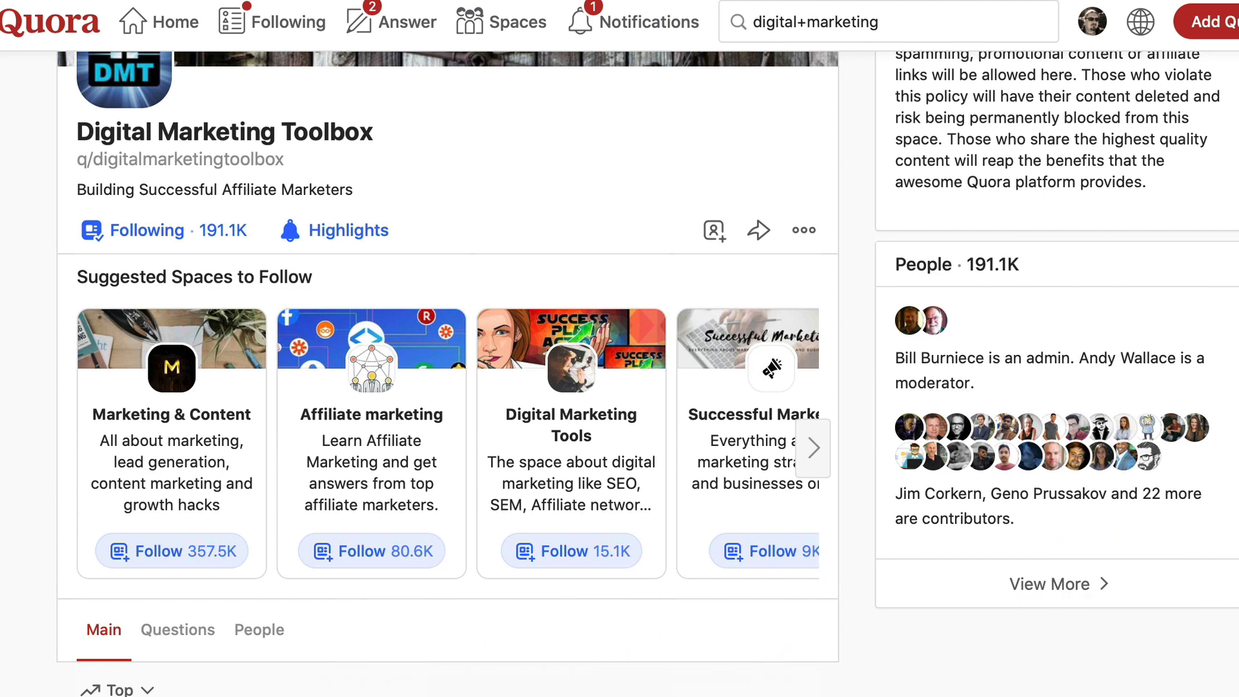
scroll(555, 685, down, 8)
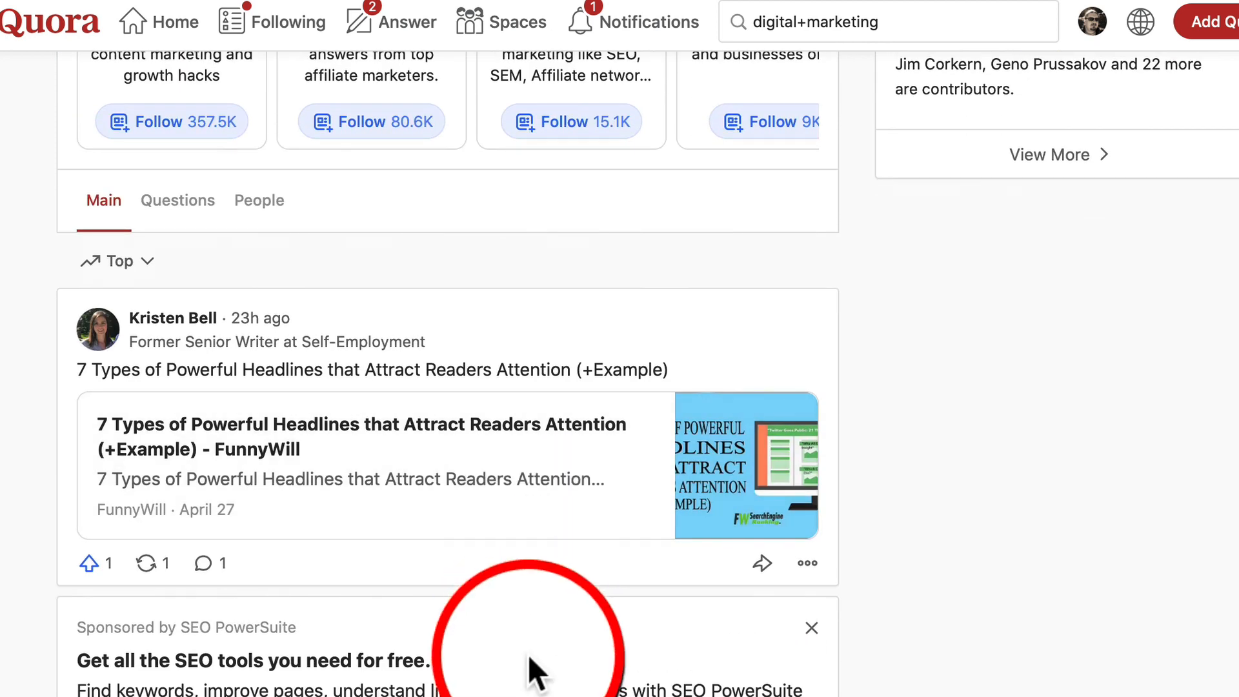
scroll(528, 655, down, 5)
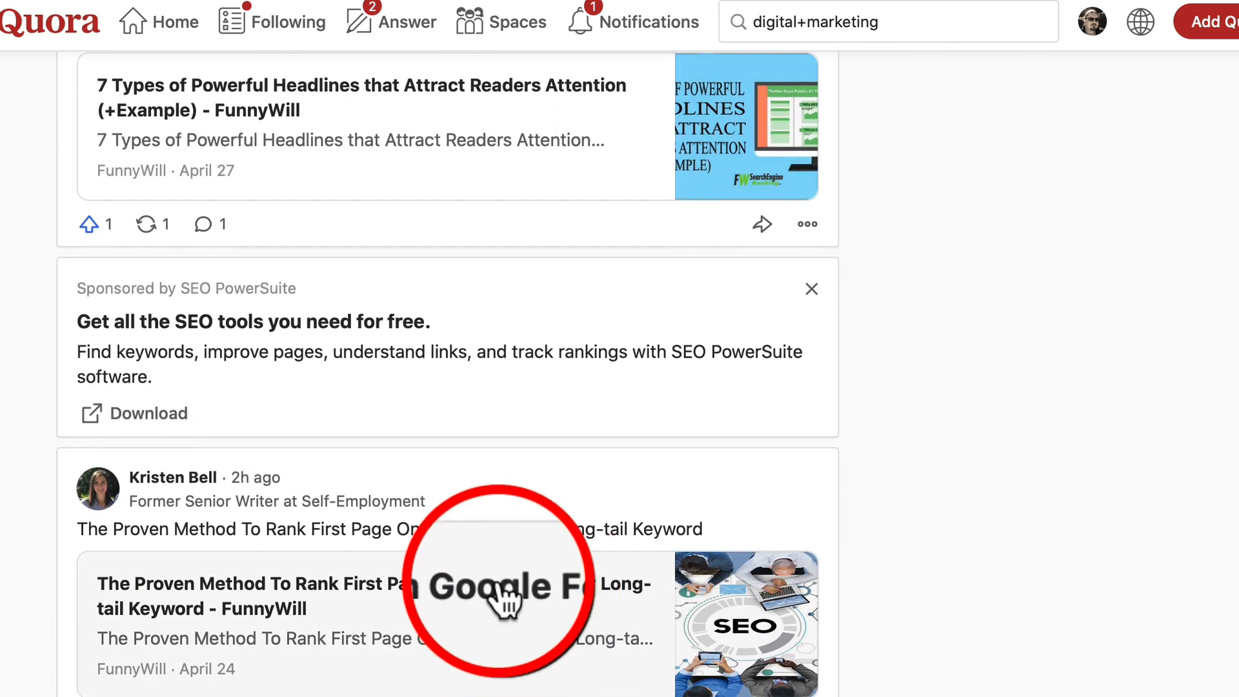
scroll(504, 600, down, 5)
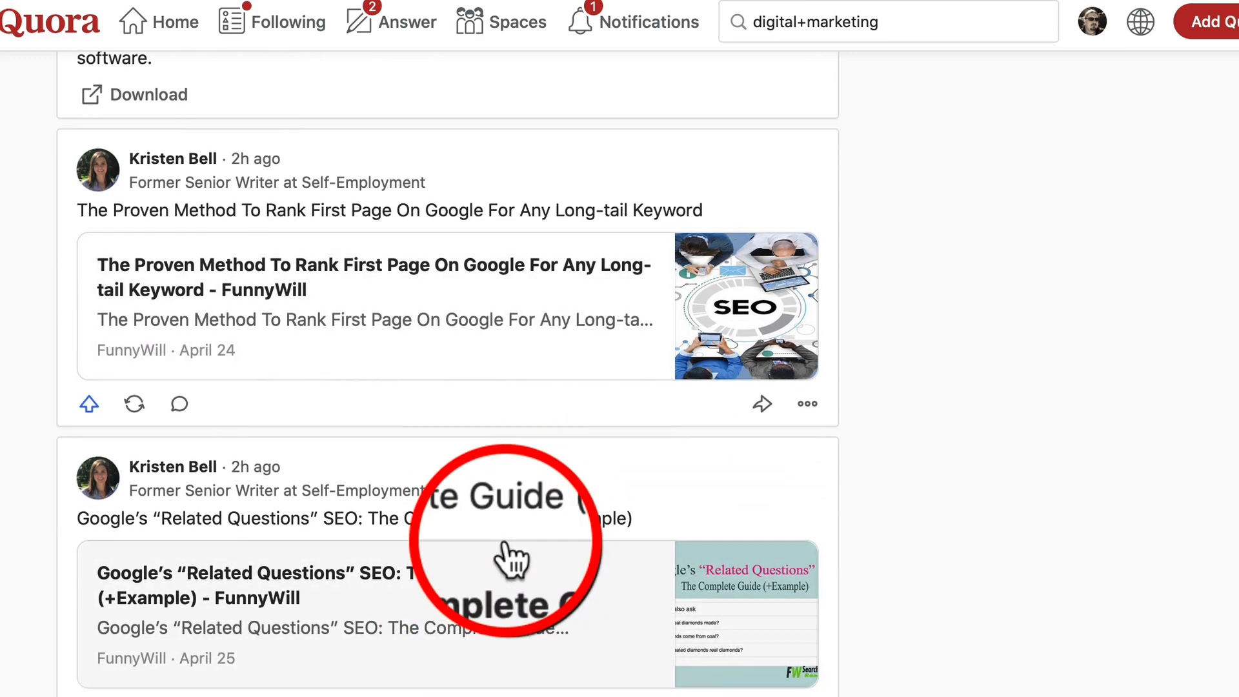
scroll(507, 564, up, 6)
scroll(510, 560, up, 11)
scroll(510, 560, down, 8)
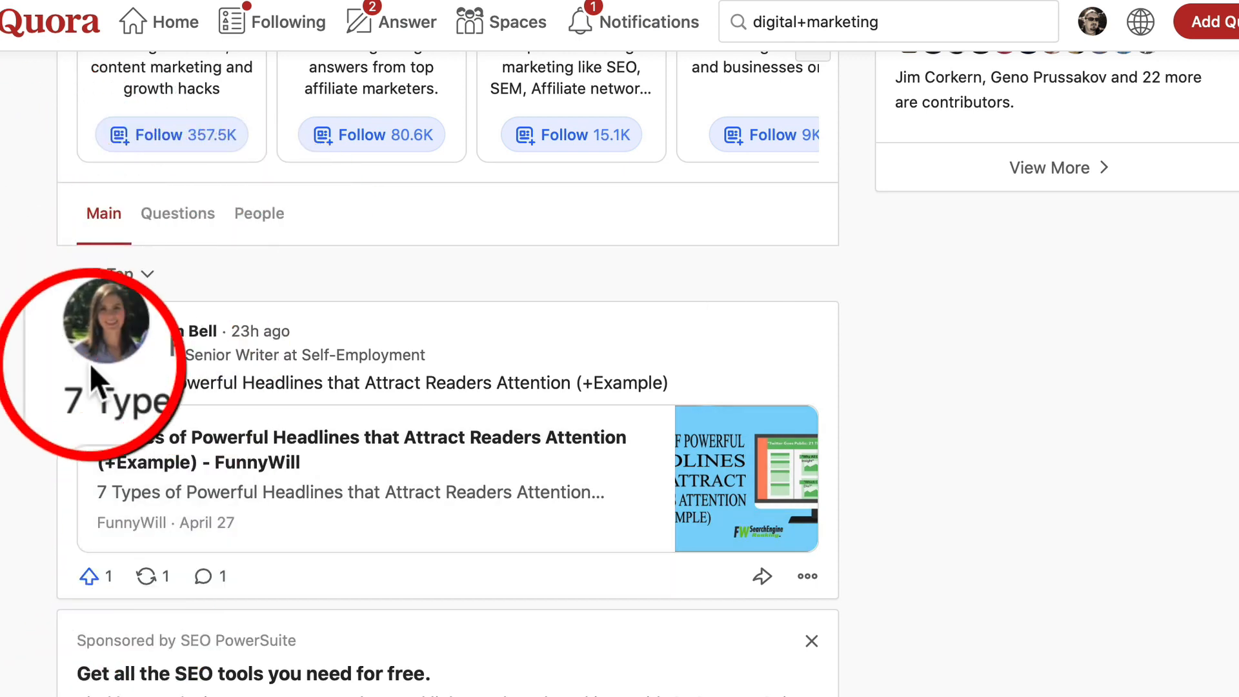
Step: Sort the Digital Marketing Toolbox feed by Recent and view the newest posts
click(122, 276)
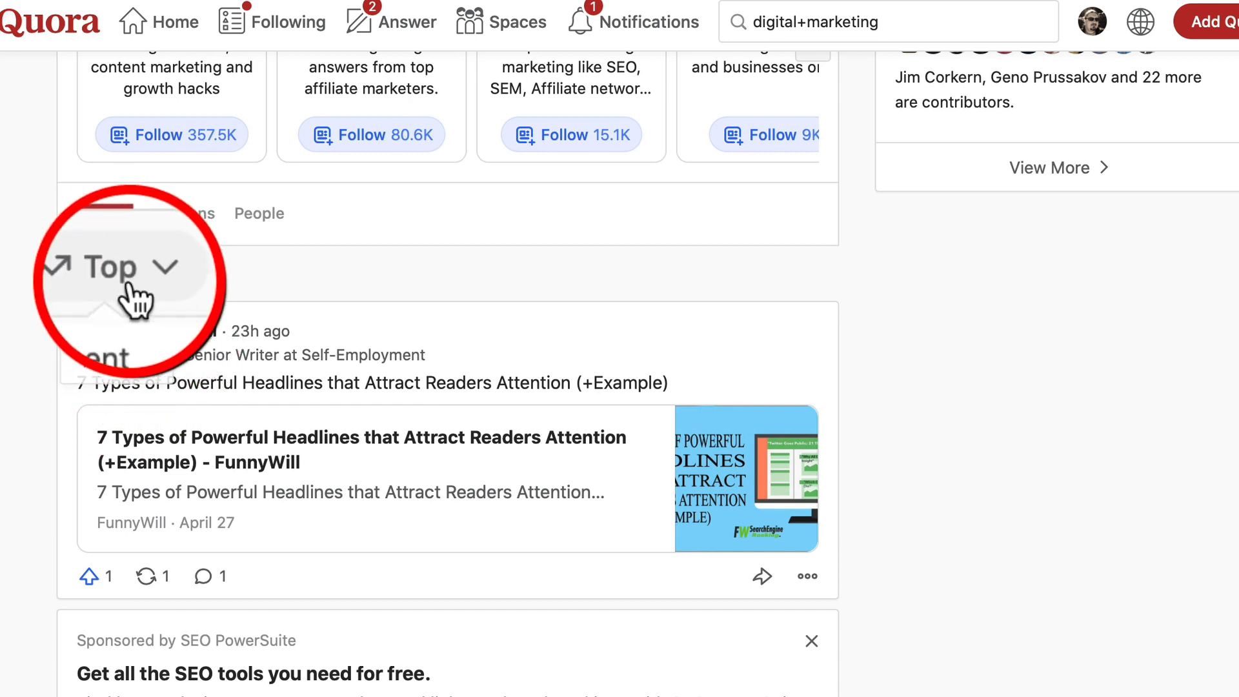
click(110, 333)
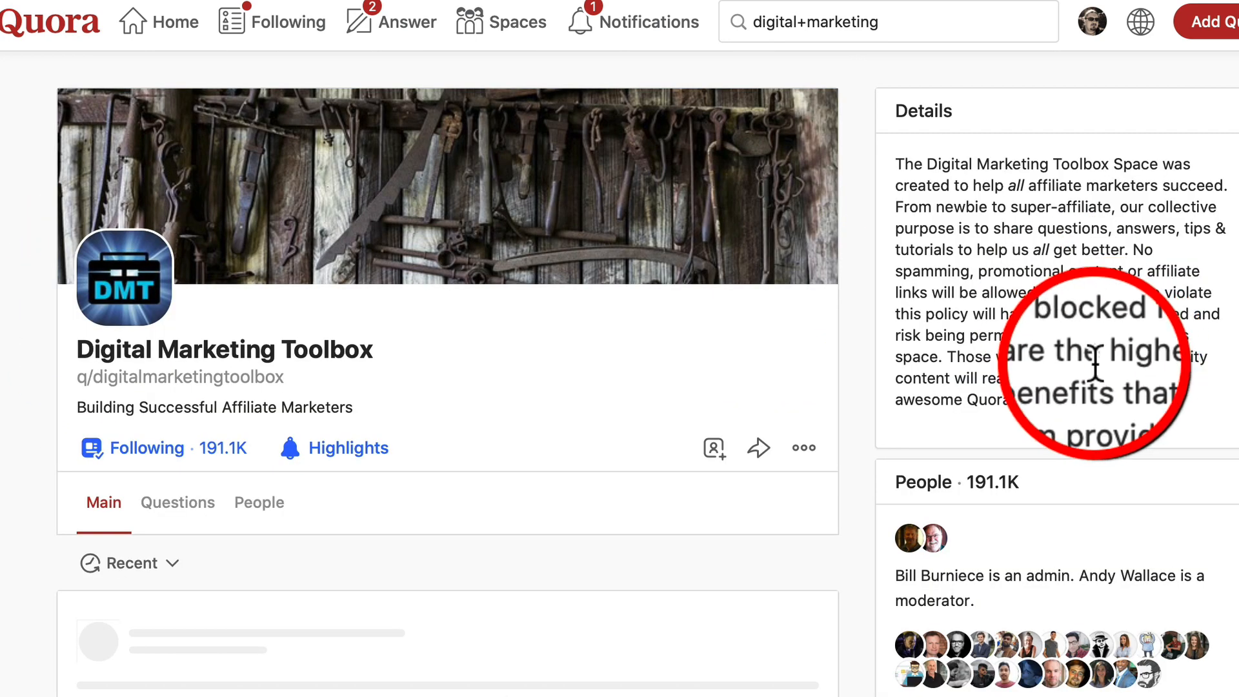
scroll(1156, 587, down, 10)
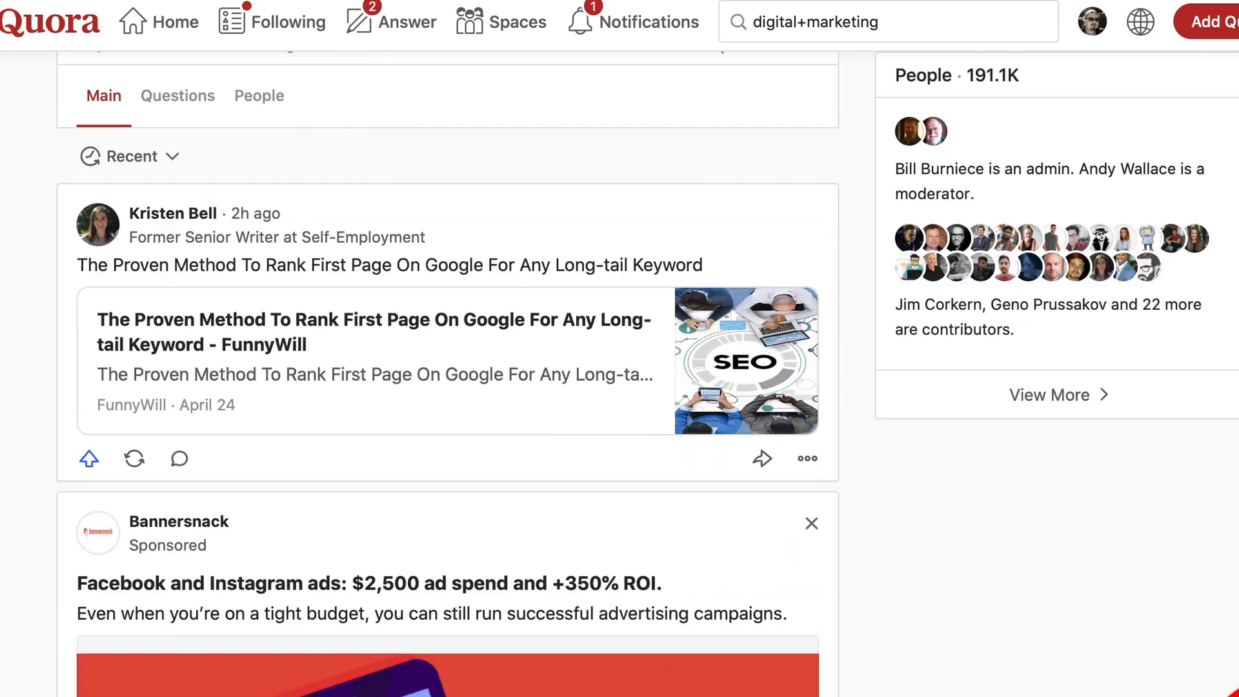
scroll(620, 375, up, 10)
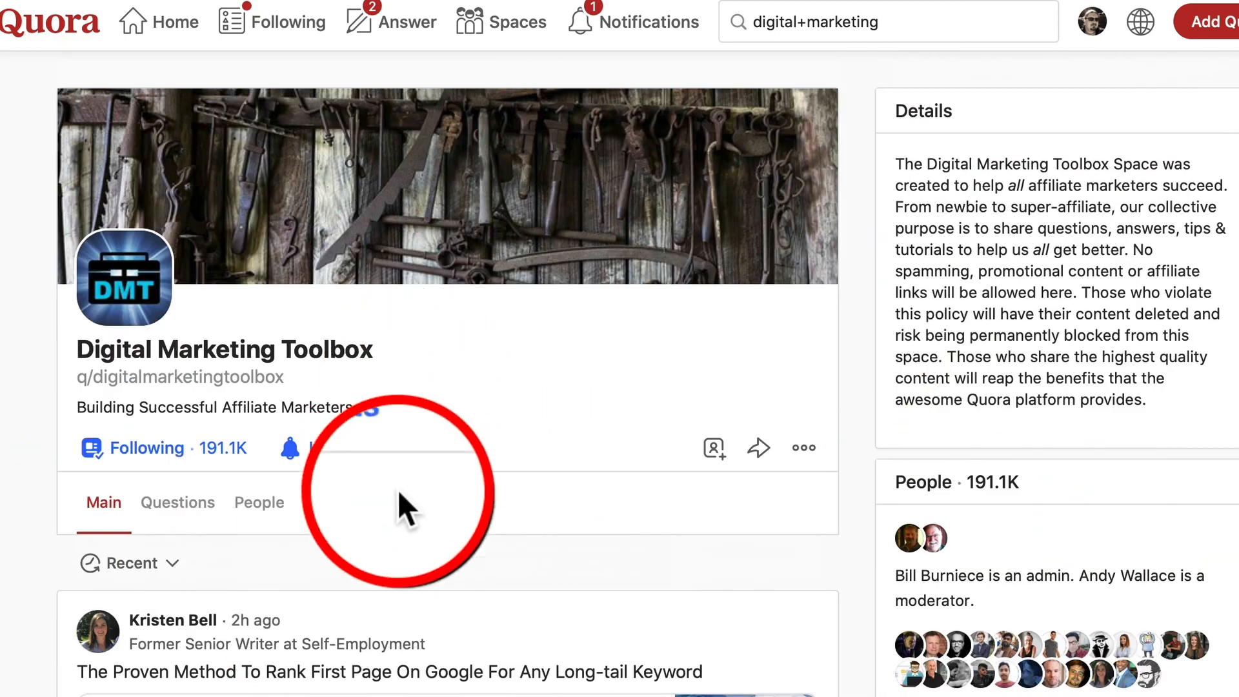
Step: Switch the sorting of the Digital Marketing Toolbox feed back to Top
scroll(354, 605, down, 2)
click(137, 432)
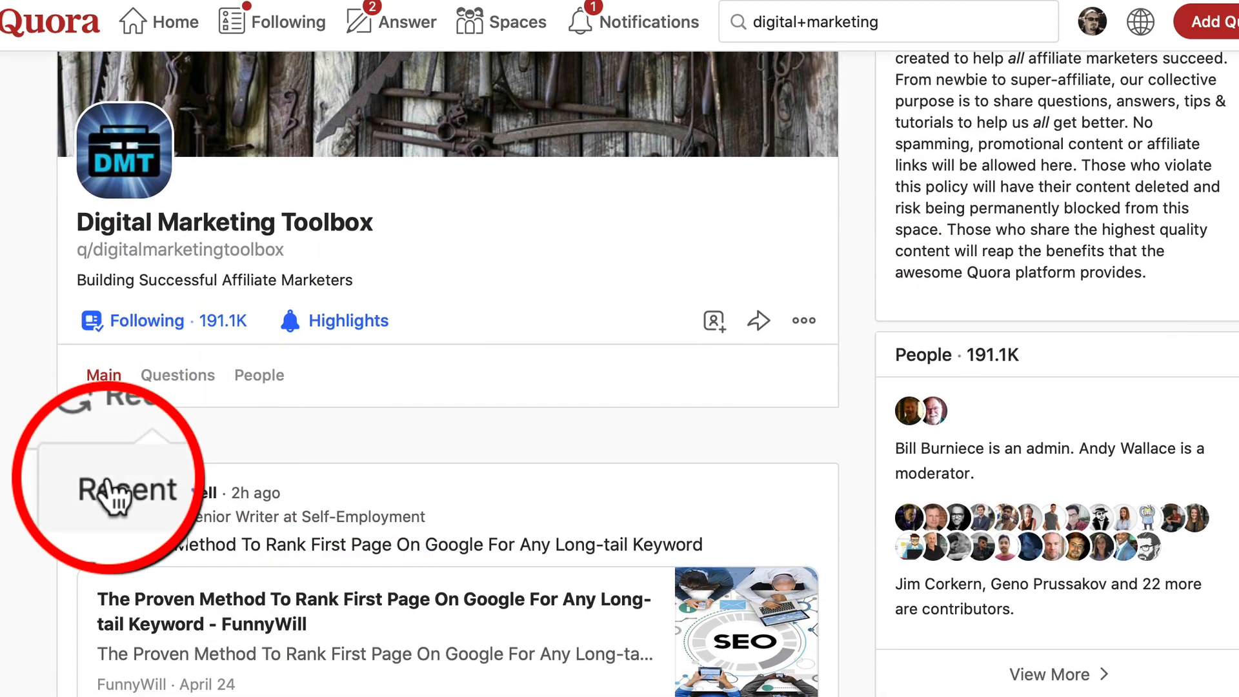
click(105, 527)
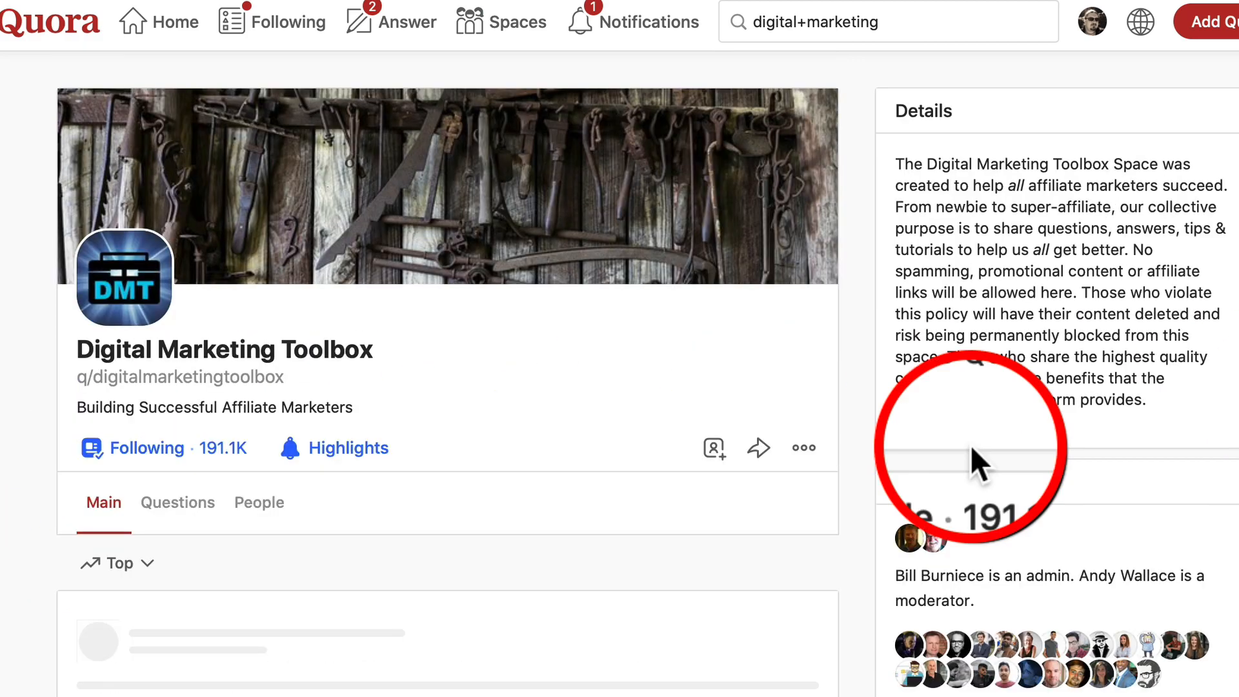
Step: Examine the top posts and questions in the Digital Marketing Toolbox feed to see what kind of content is shared
scroll(484, 620, down, 15)
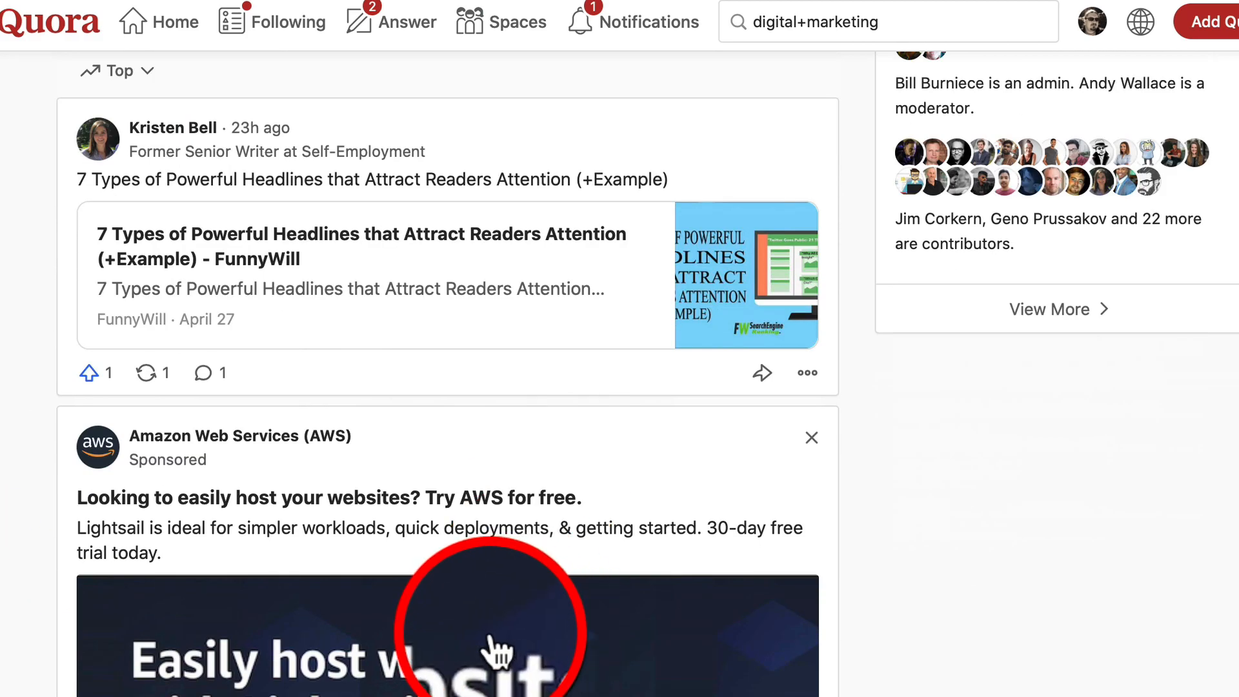
scroll(534, 694, down, 6)
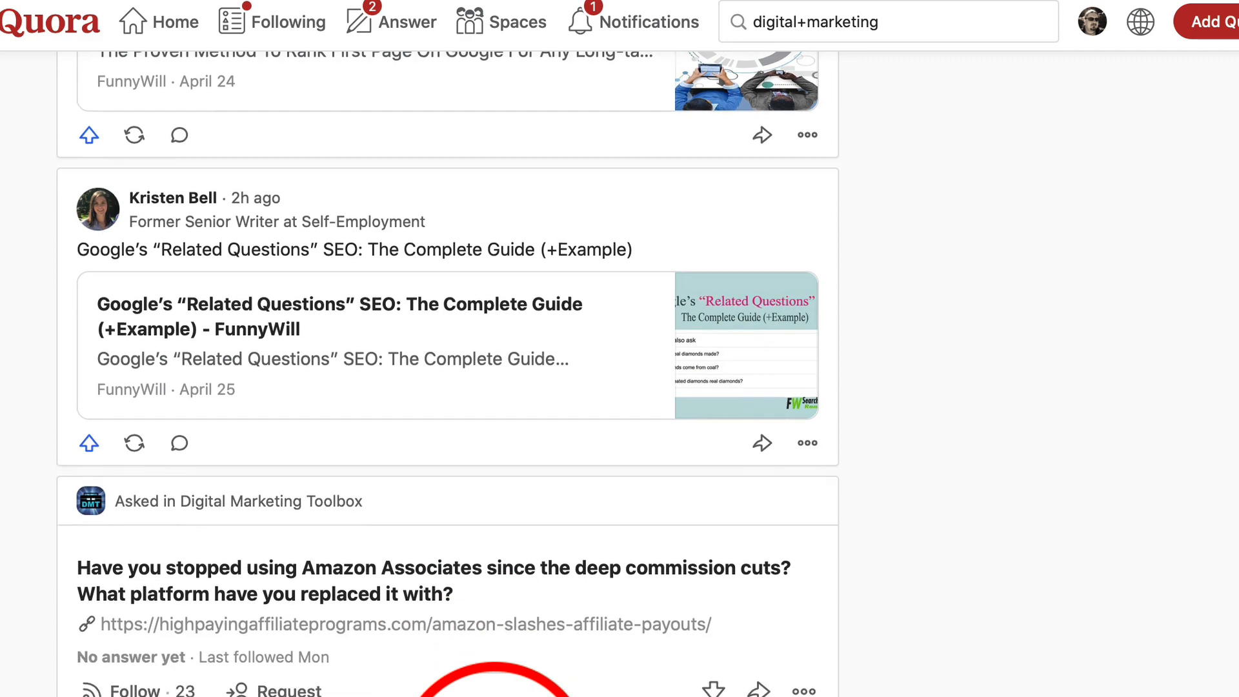
scroll(607, 387, down, 4)
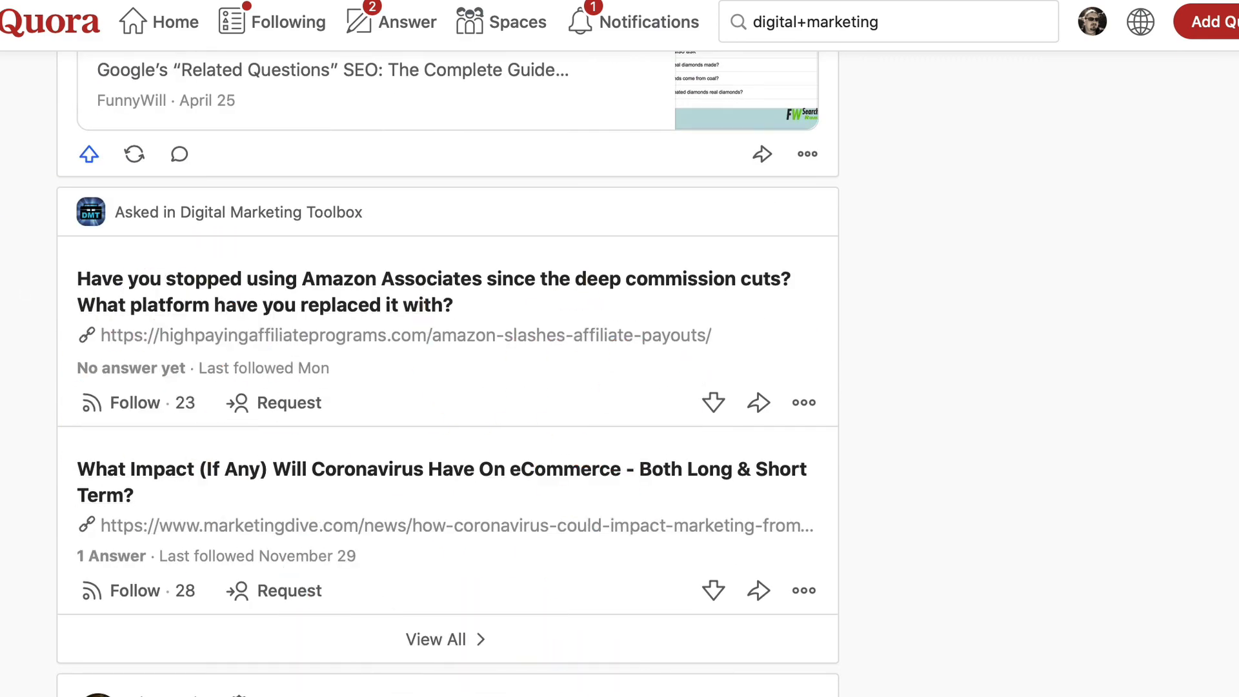
scroll(446, 388, down, 9)
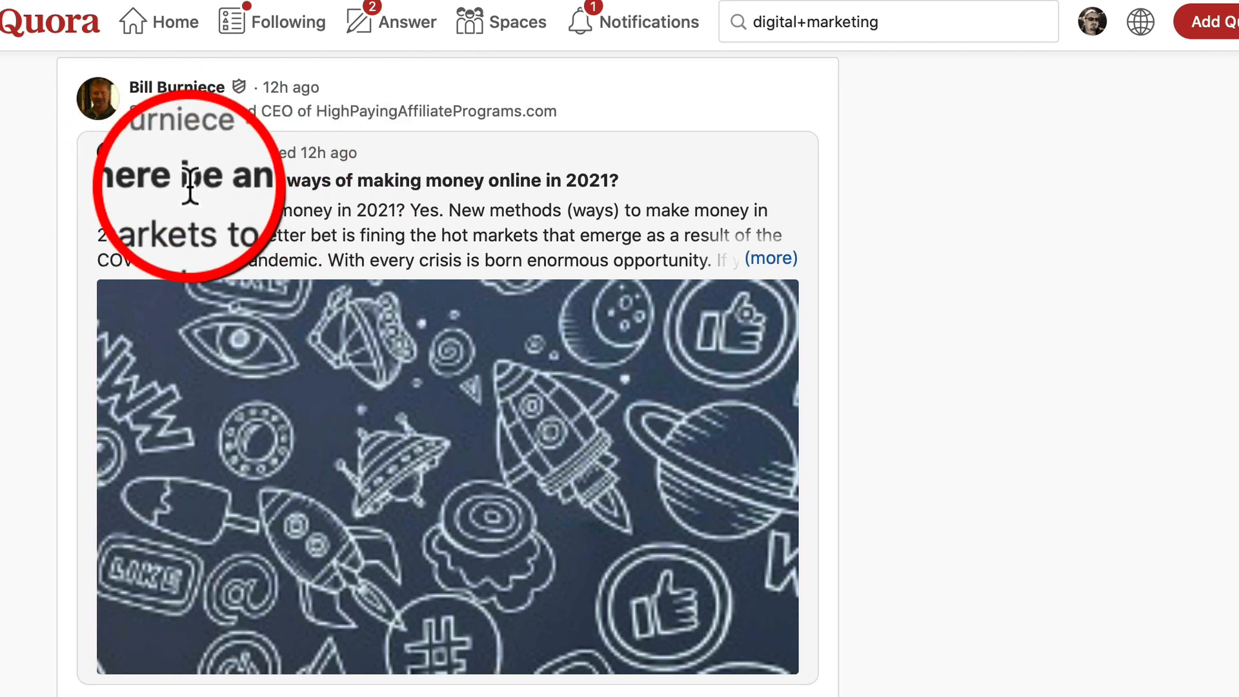
scroll(278, 413, down, 3)
scroll(336, 452, down, 7)
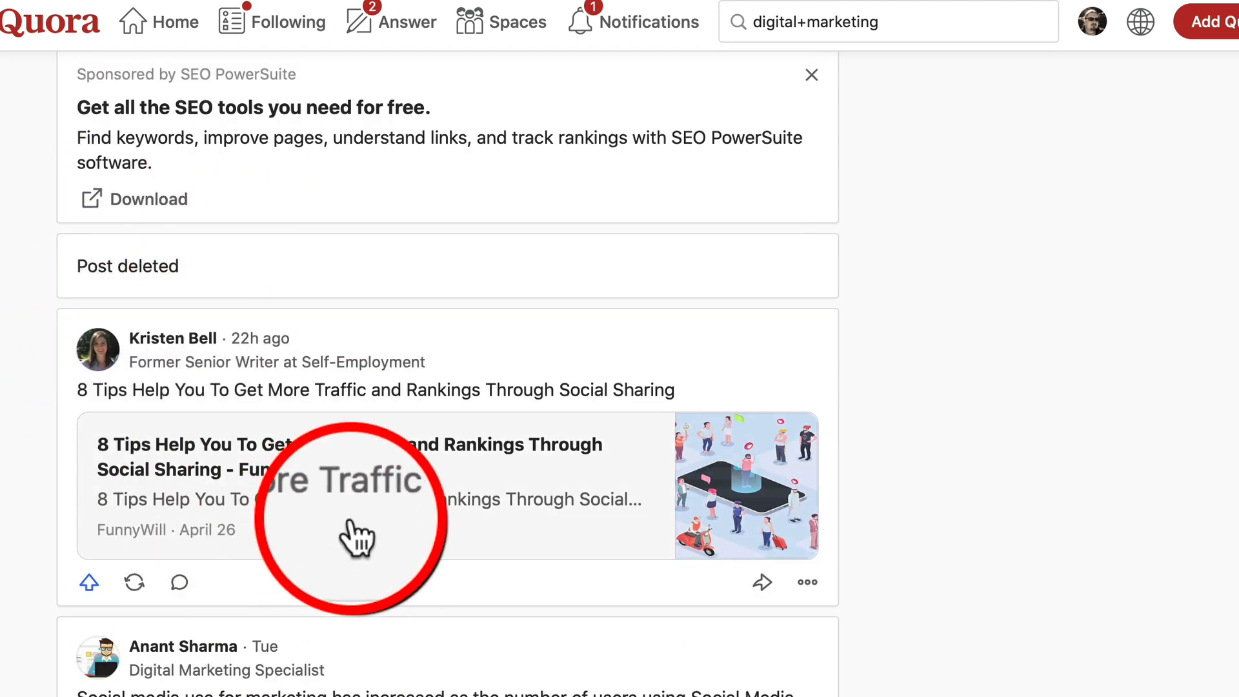
scroll(355, 555, down, 9)
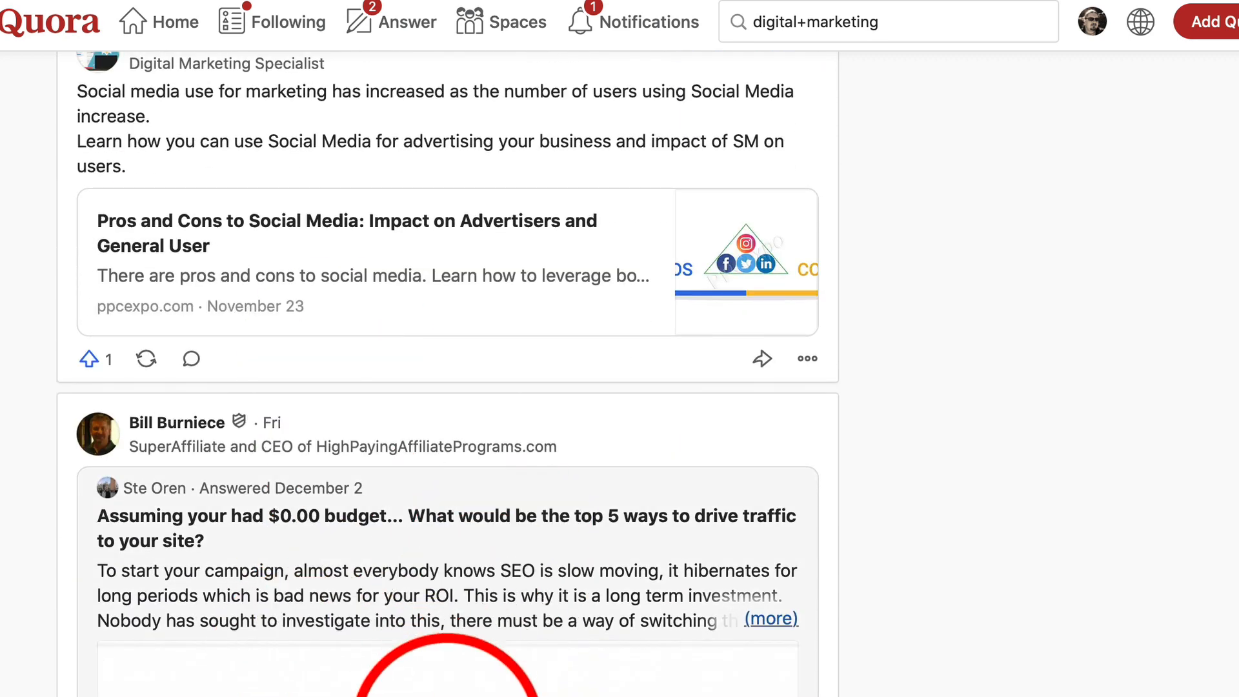
Step: Review further posts in the Digital Marketing Toolbox feed, including shared answers on site traffic, SEO and starting an online business
scroll(400, 452, down, 8)
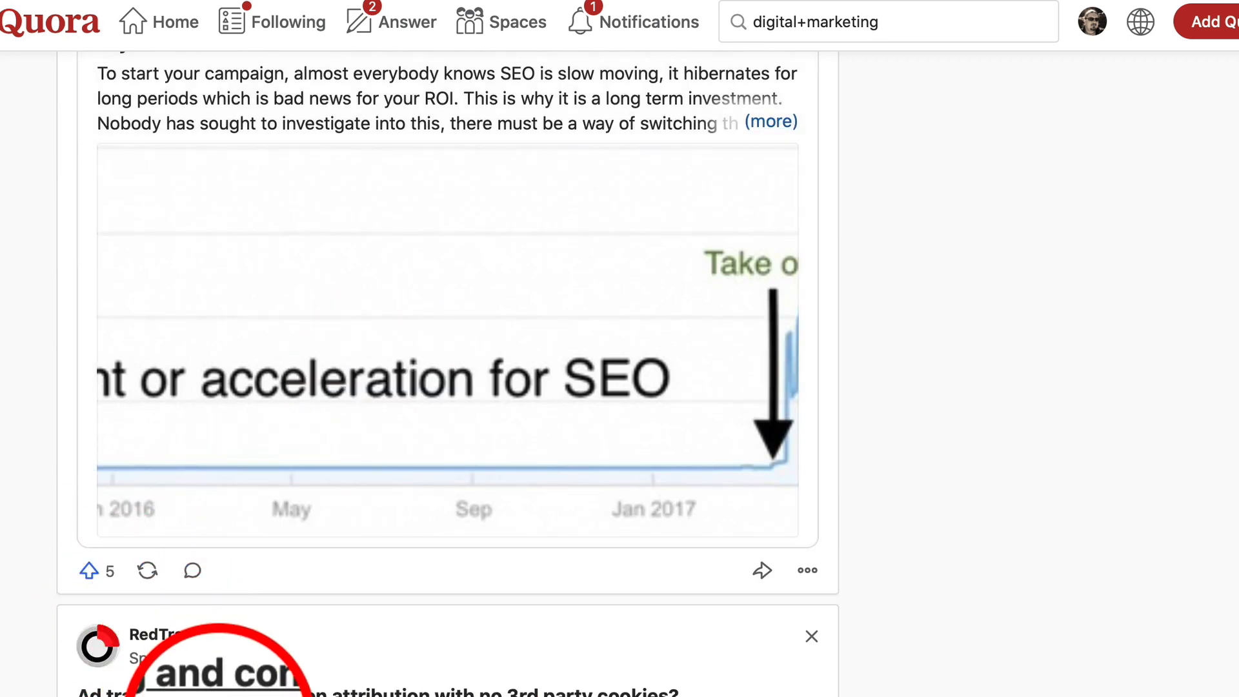
scroll(229, 691, up, 3)
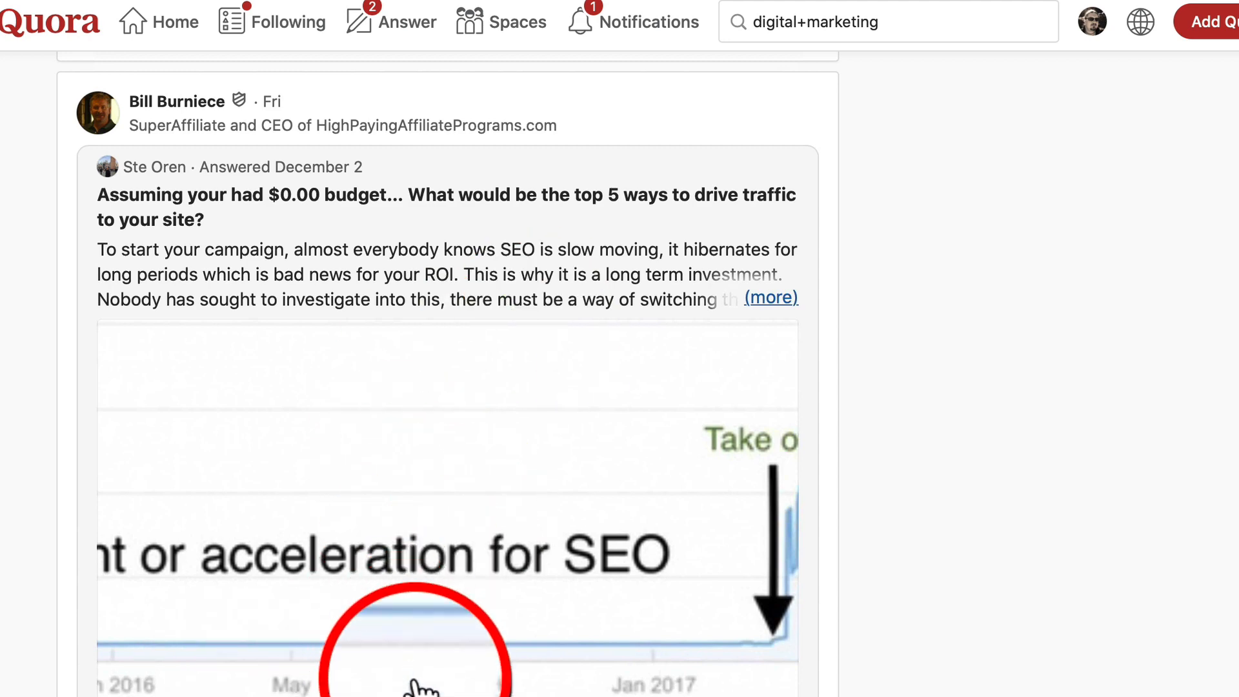
scroll(409, 686, down, 5)
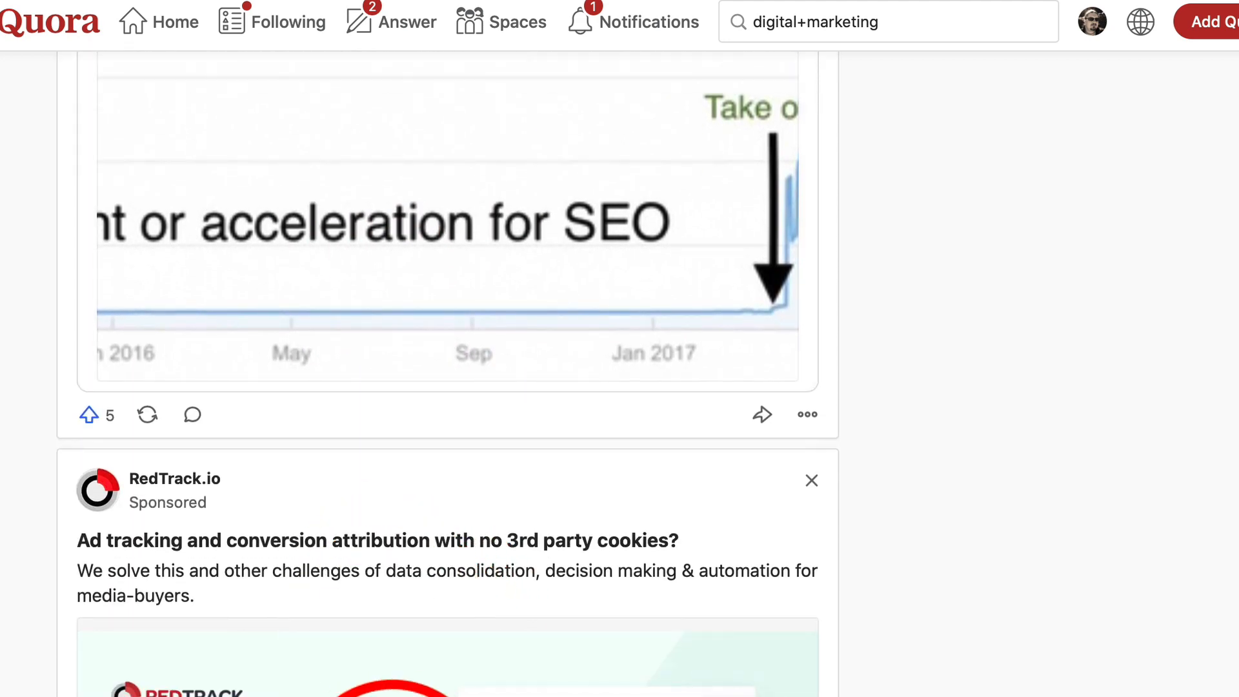
scroll(426, 581, down, 5)
scroll(420, 552, up, 5)
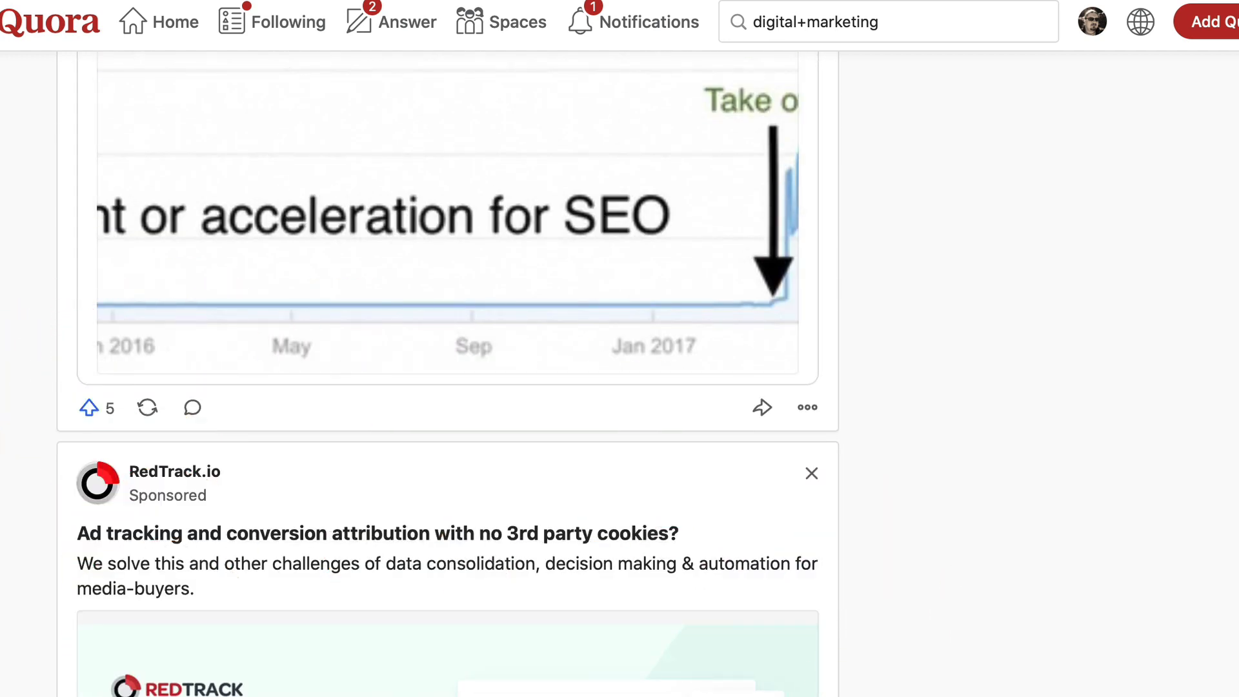
scroll(419, 613, down, 15)
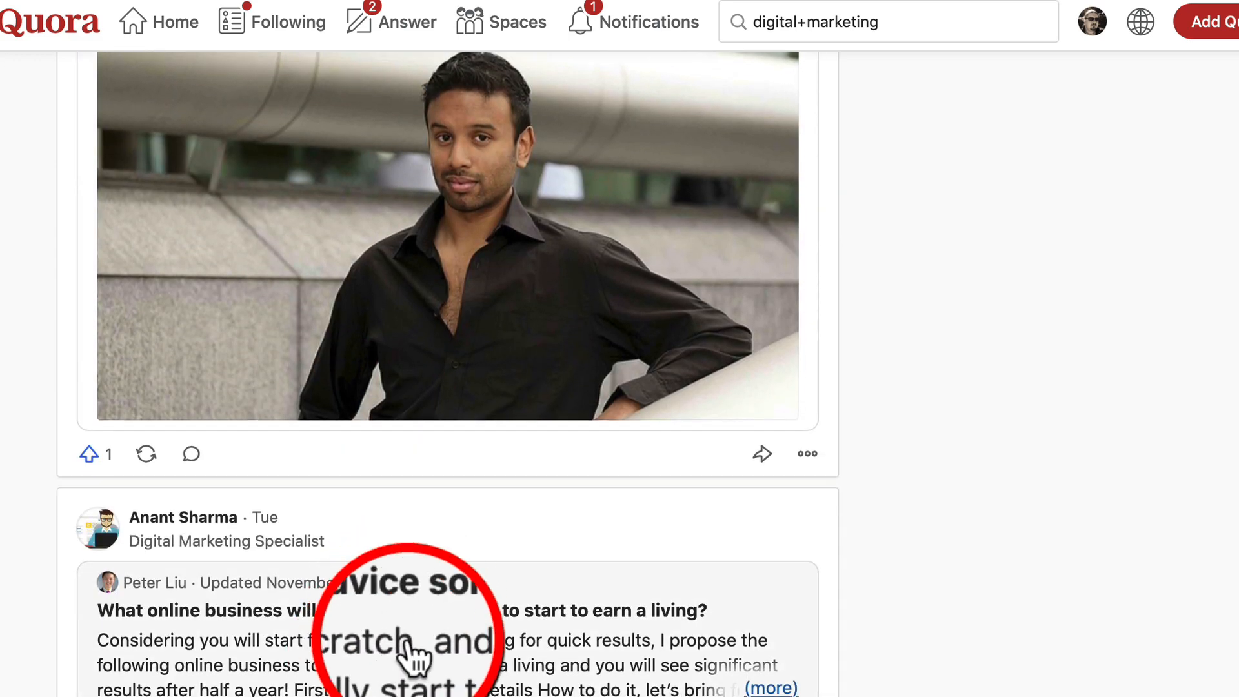
scroll(293, 501, down, 7)
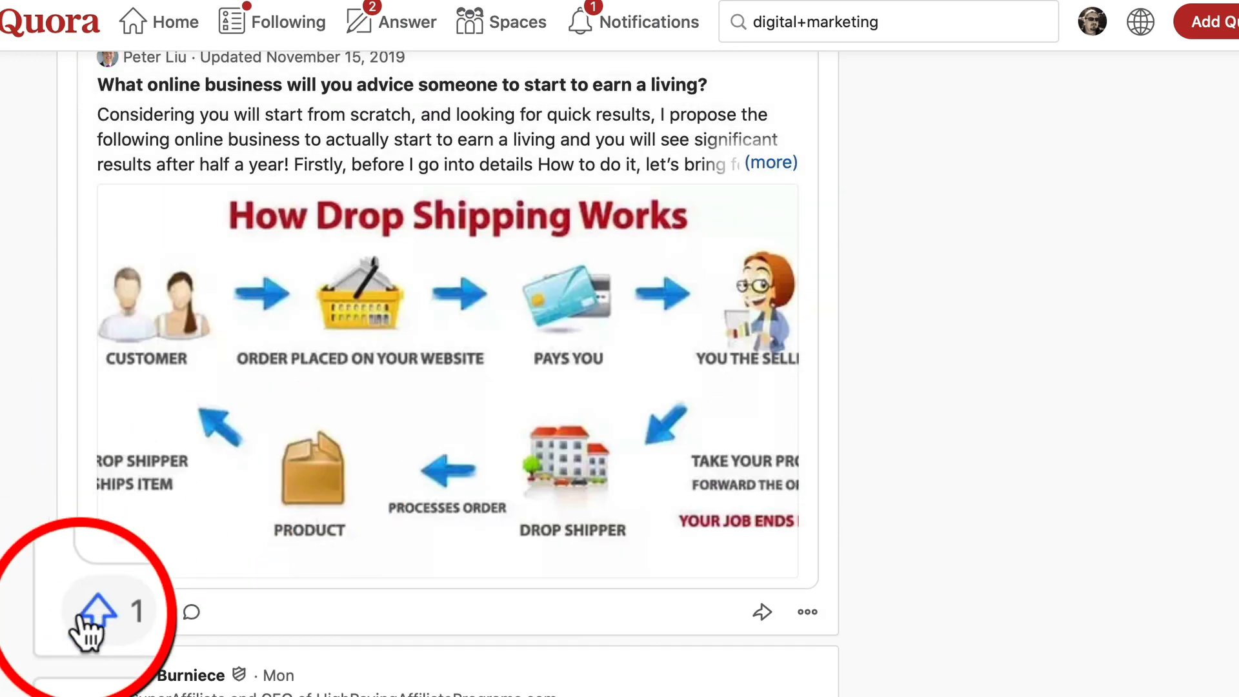
scroll(442, 396, down, 15)
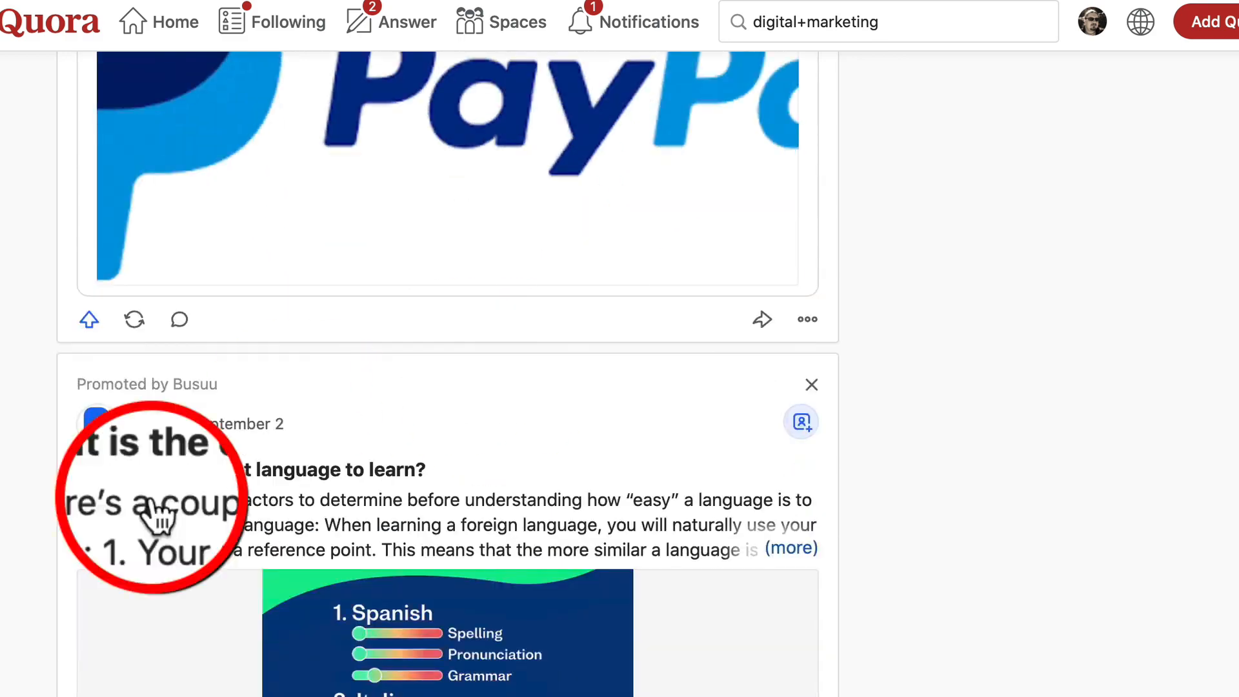
scroll(448, 374, down, 6)
scroll(327, 661, up, 20)
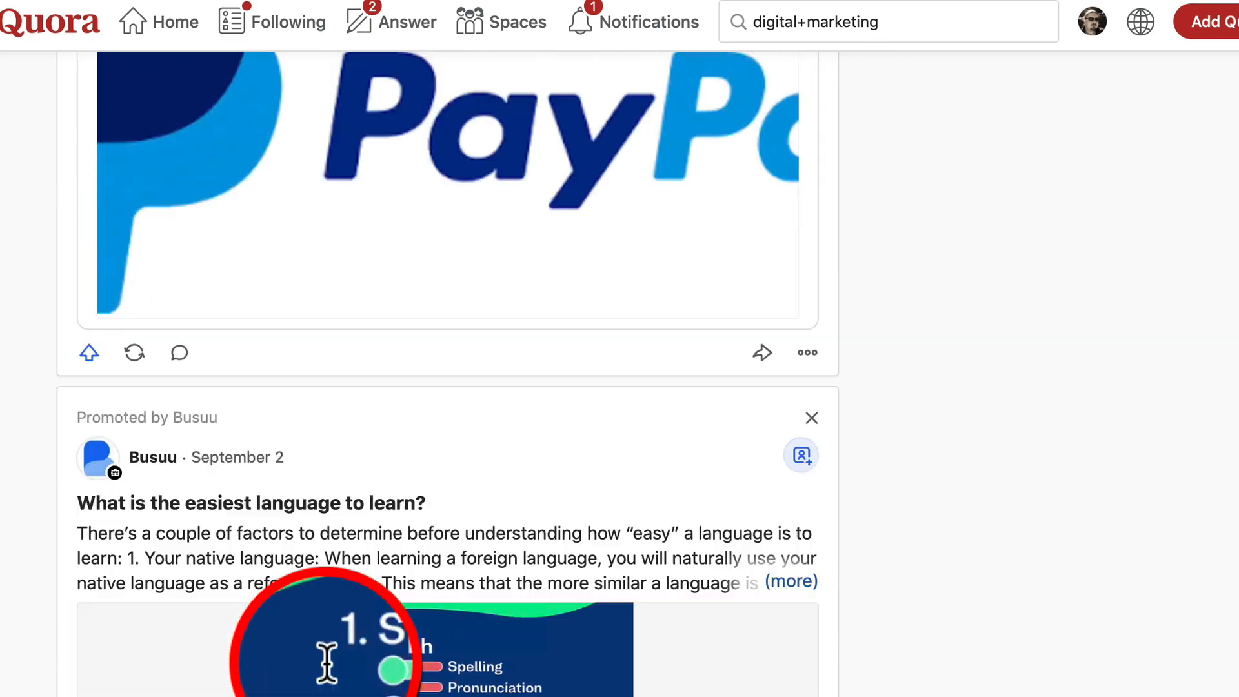
scroll(327, 662, up, 10)
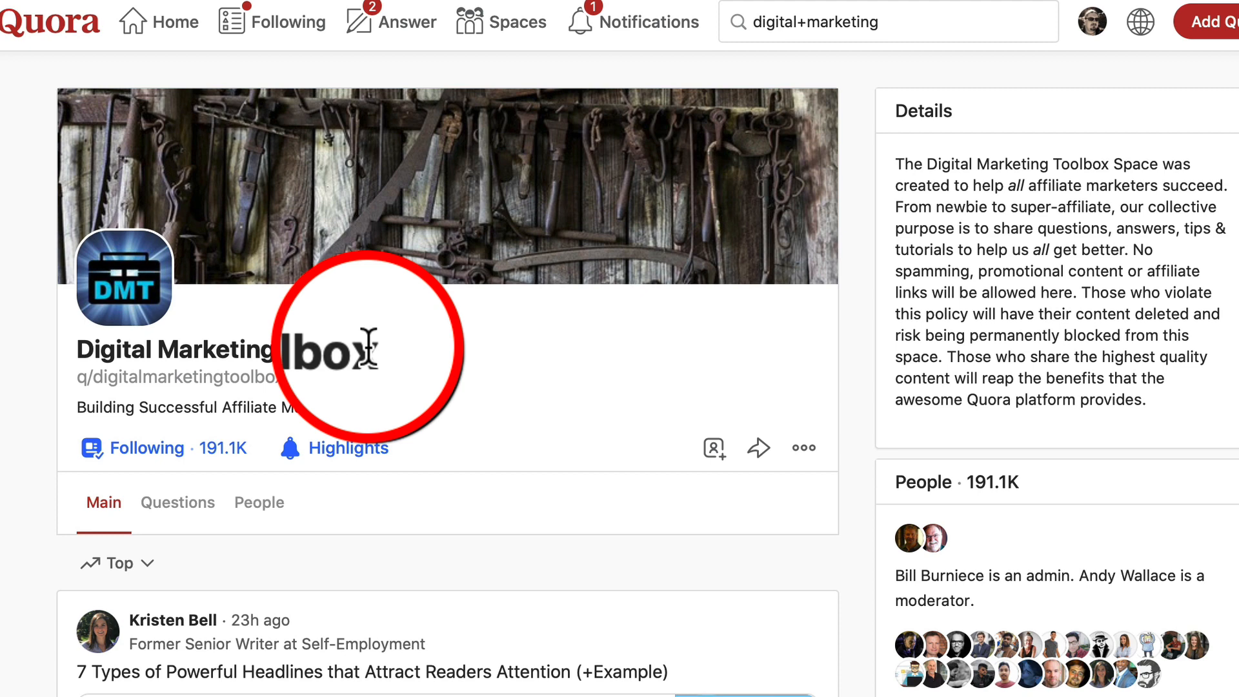
Step: Clear the search text, look over the list of followed Spaces and open the SEO Space
click(927, 19)
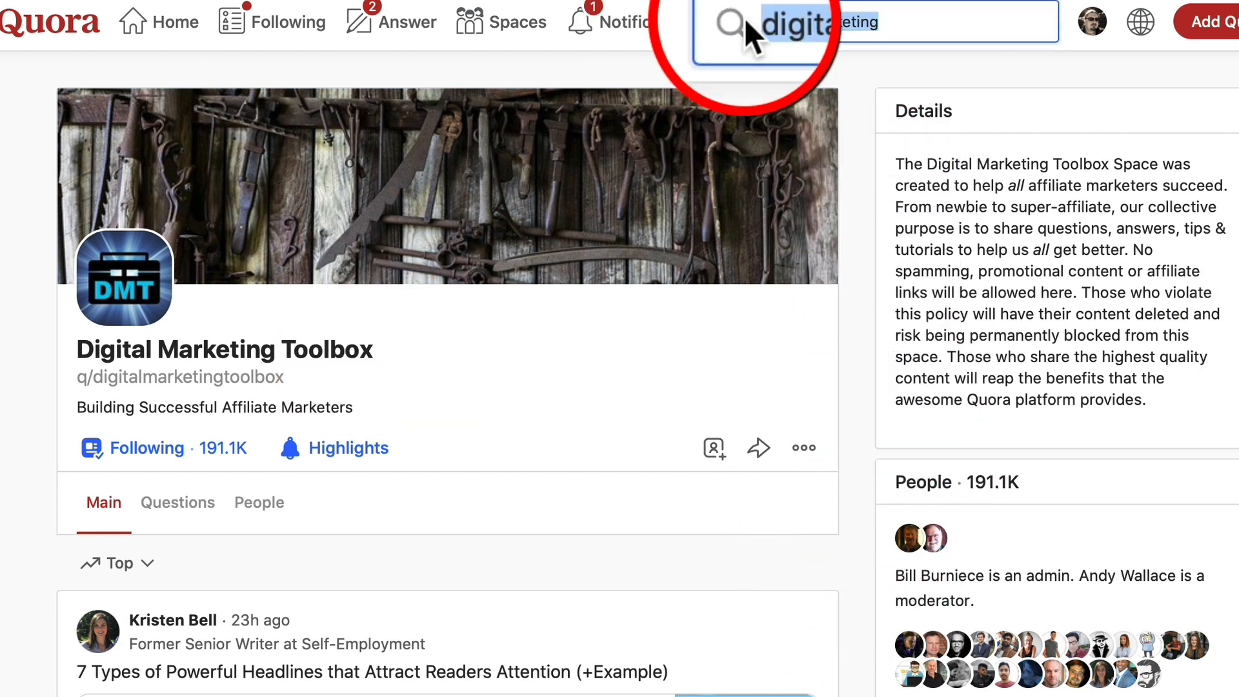
key(BackSpace)
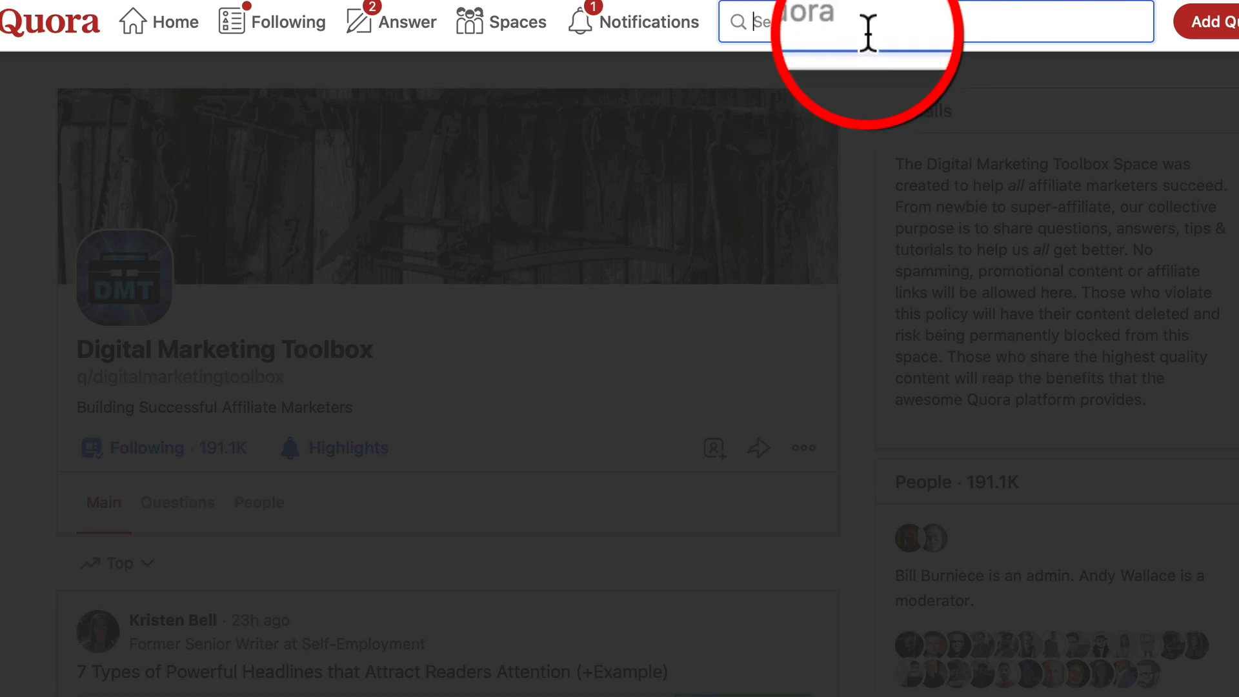
click(478, 22)
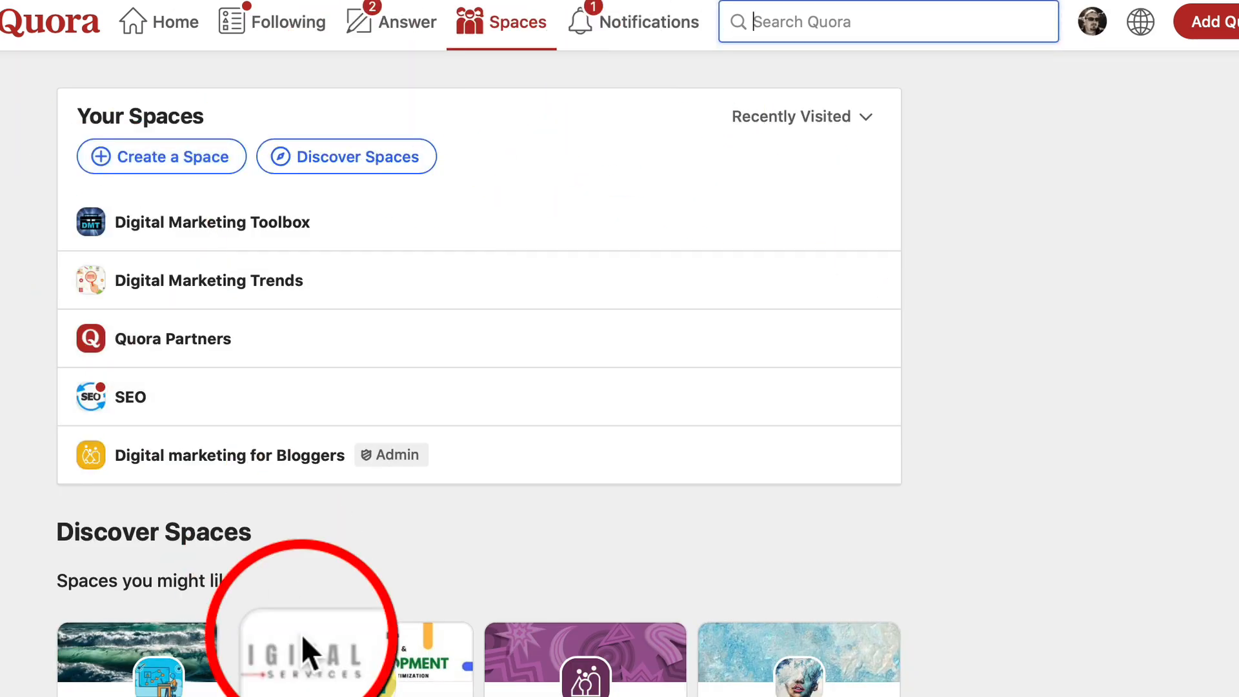
scroll(370, 678, down, 2)
scroll(370, 677, up, 2)
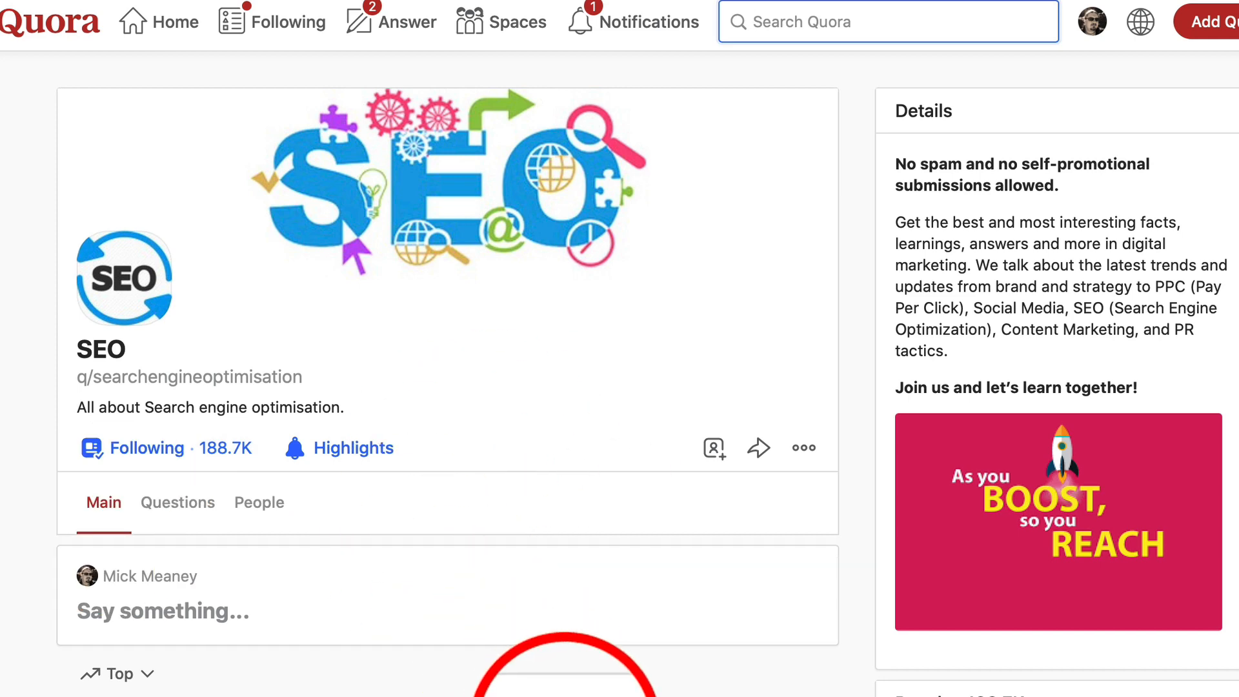
Step: Expand the SEO Space's top post about organic blog promotional activities and read it through to its section on Quora
scroll(465, 476, down, 7)
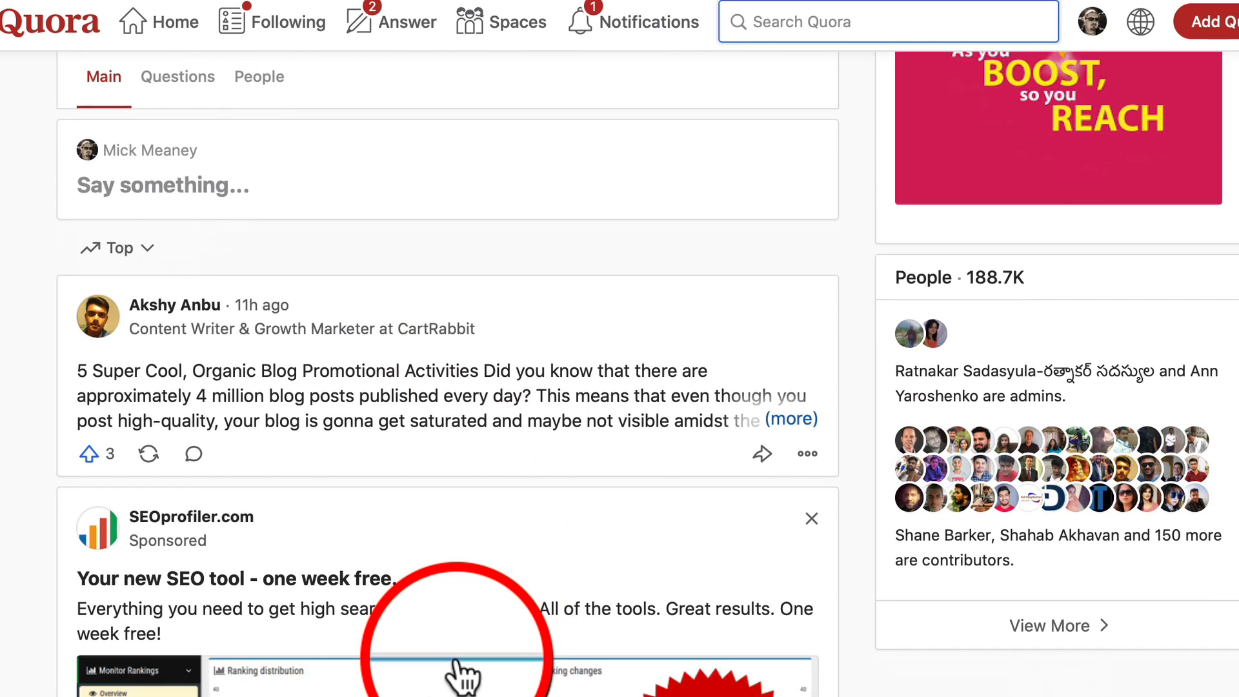
scroll(457, 665, down, 1)
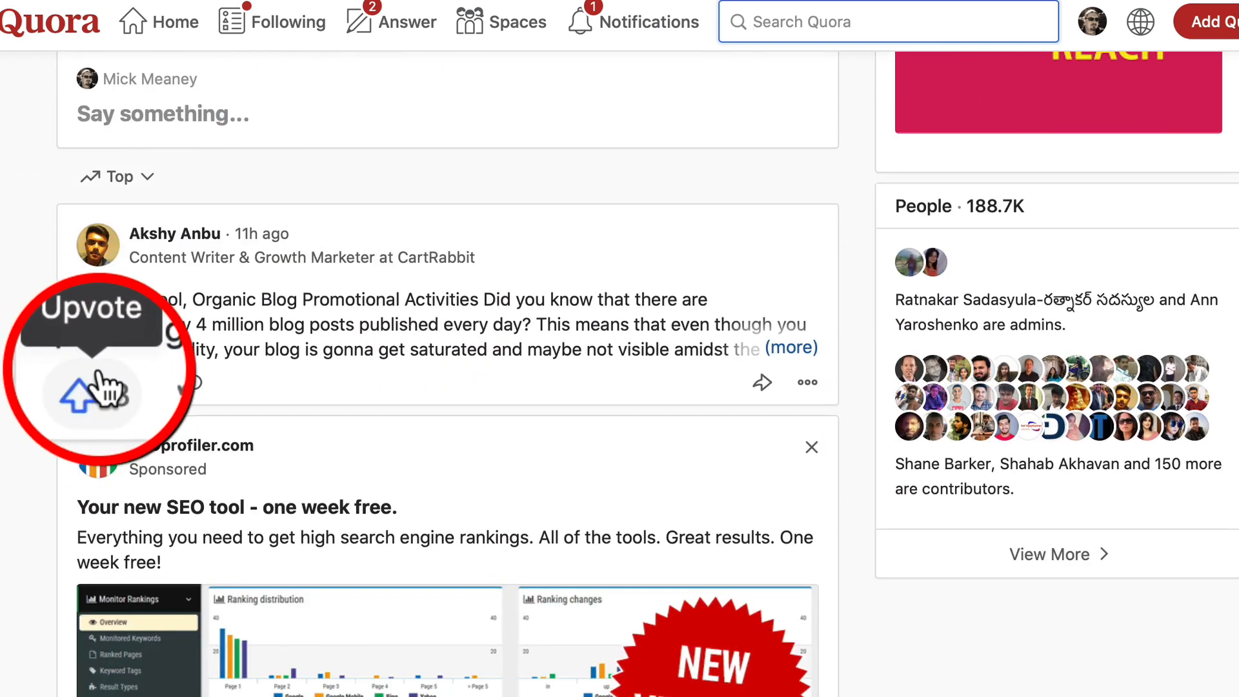
click(697, 324)
scroll(685, 684, down, 2)
scroll(581, 517, down, 16)
scroll(410, 312, up, 17)
scroll(194, 146, up, 1)
scroll(447, 373, down, 17)
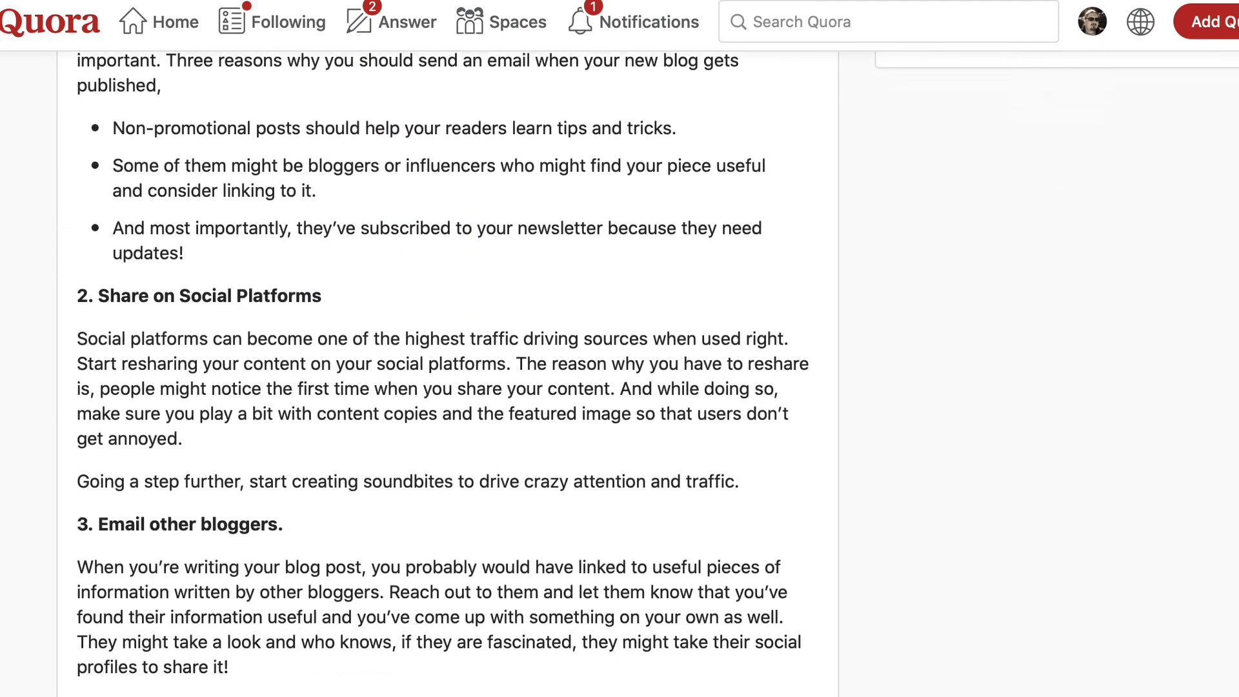
scroll(401, 525, down, 5)
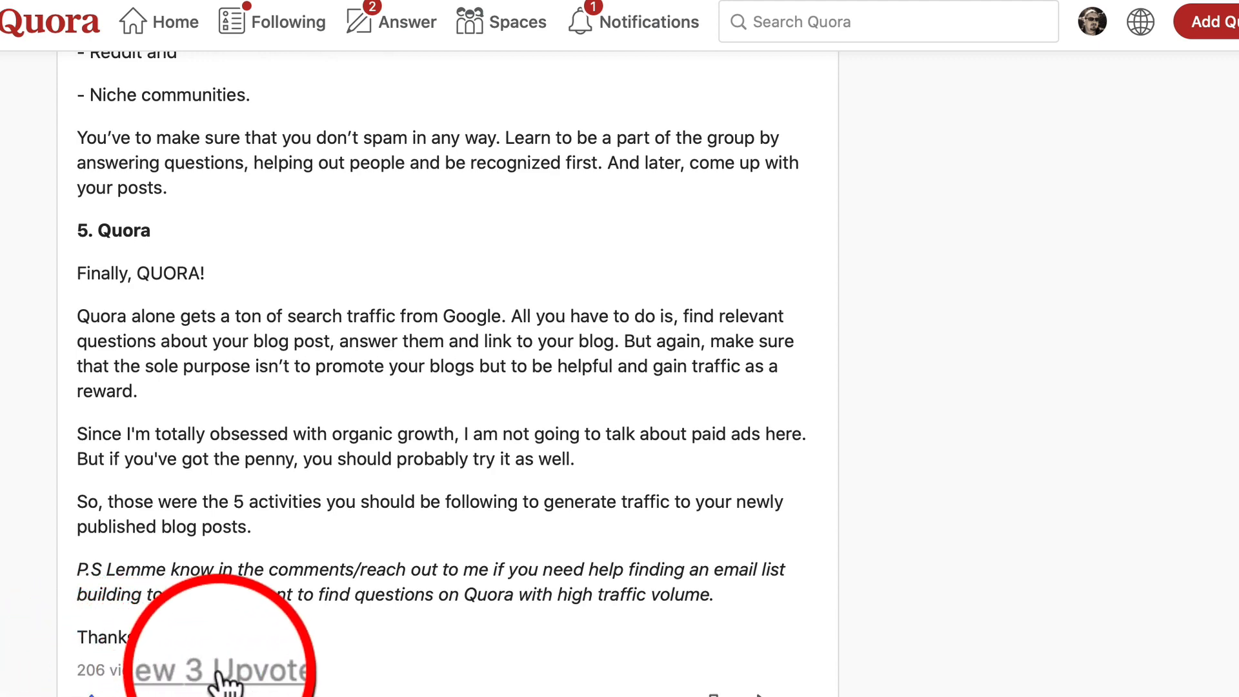
Step: Look over the SEO feed's posts on keyword difficulty and "rent and rank", and return to the Space's header
scroll(368, 687, down, 18)
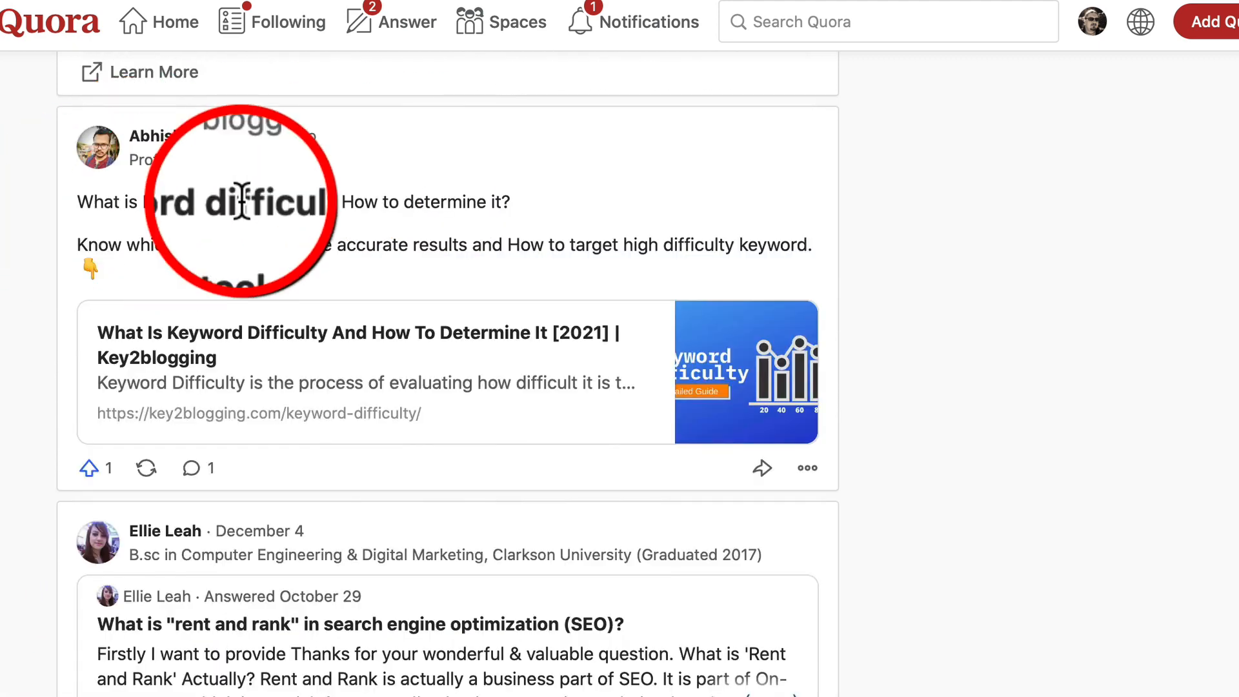
scroll(387, 646, down, 6)
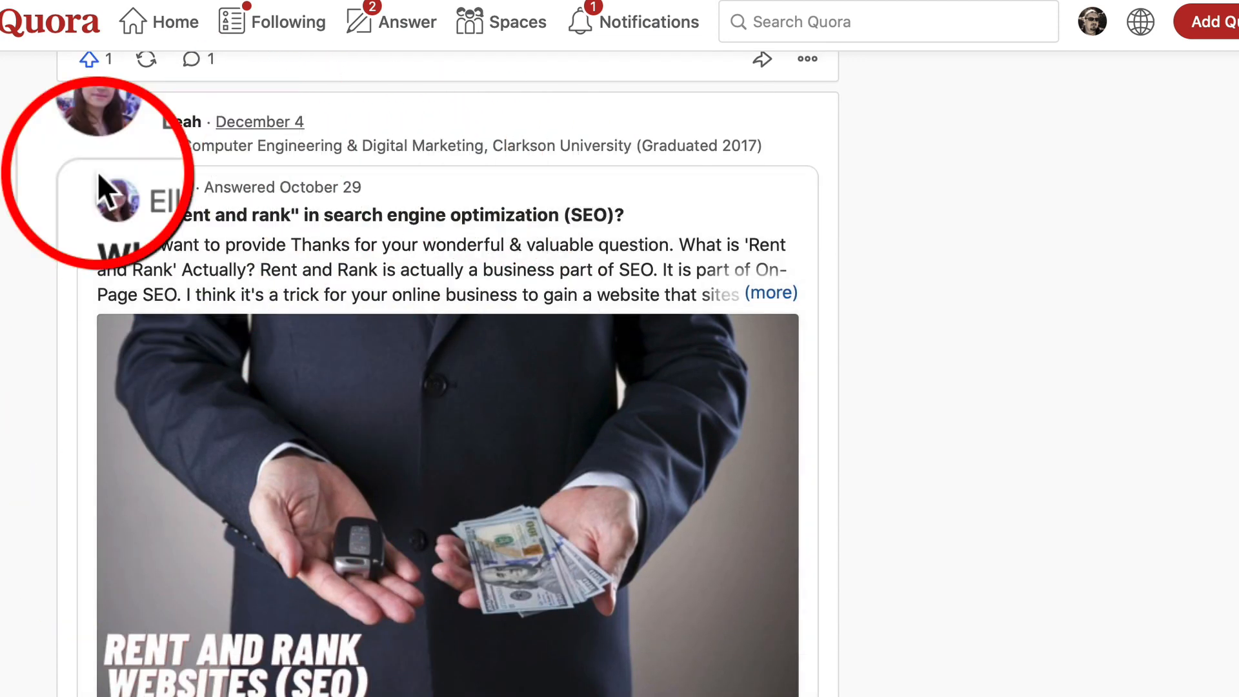
scroll(332, 623, down, 1)
scroll(332, 623, down, 1)
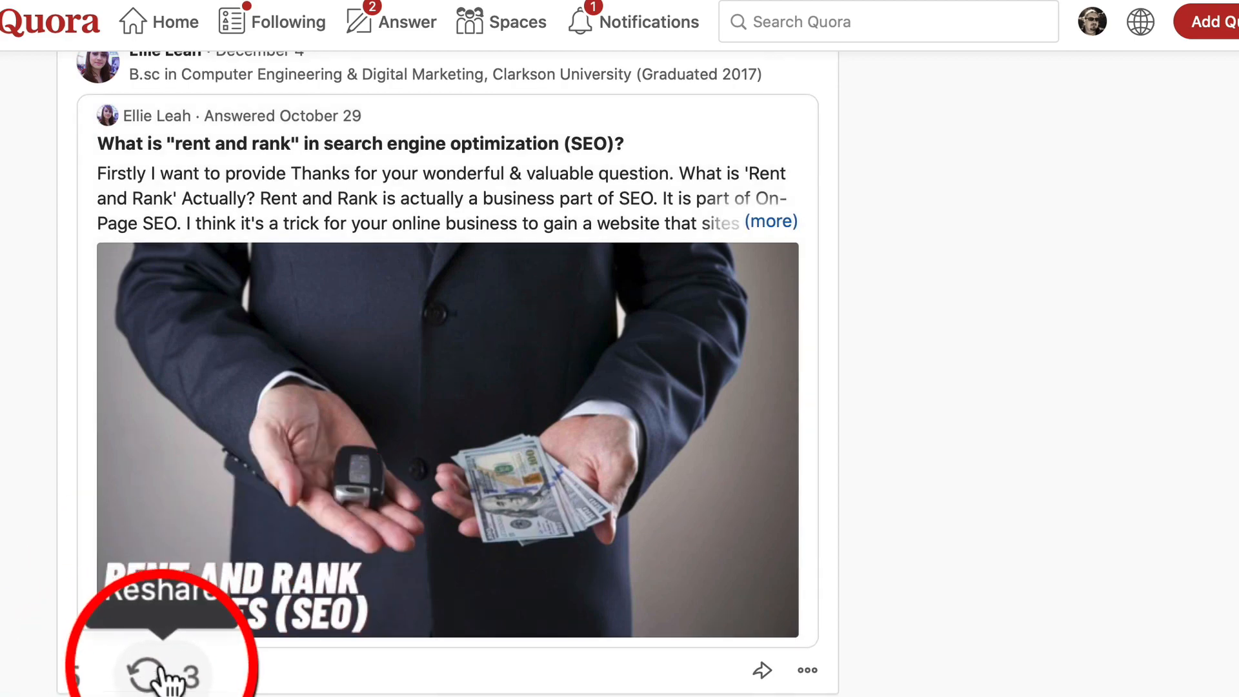
scroll(553, 277, up, 15)
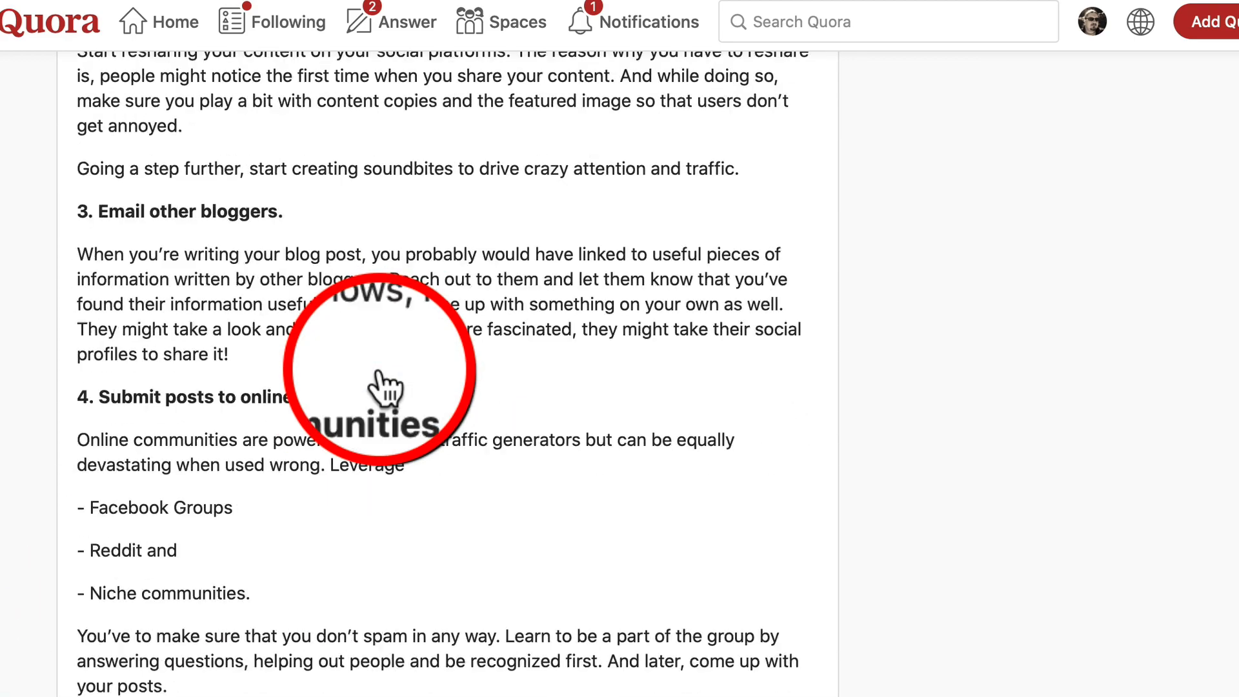
scroll(358, 421, up, 10)
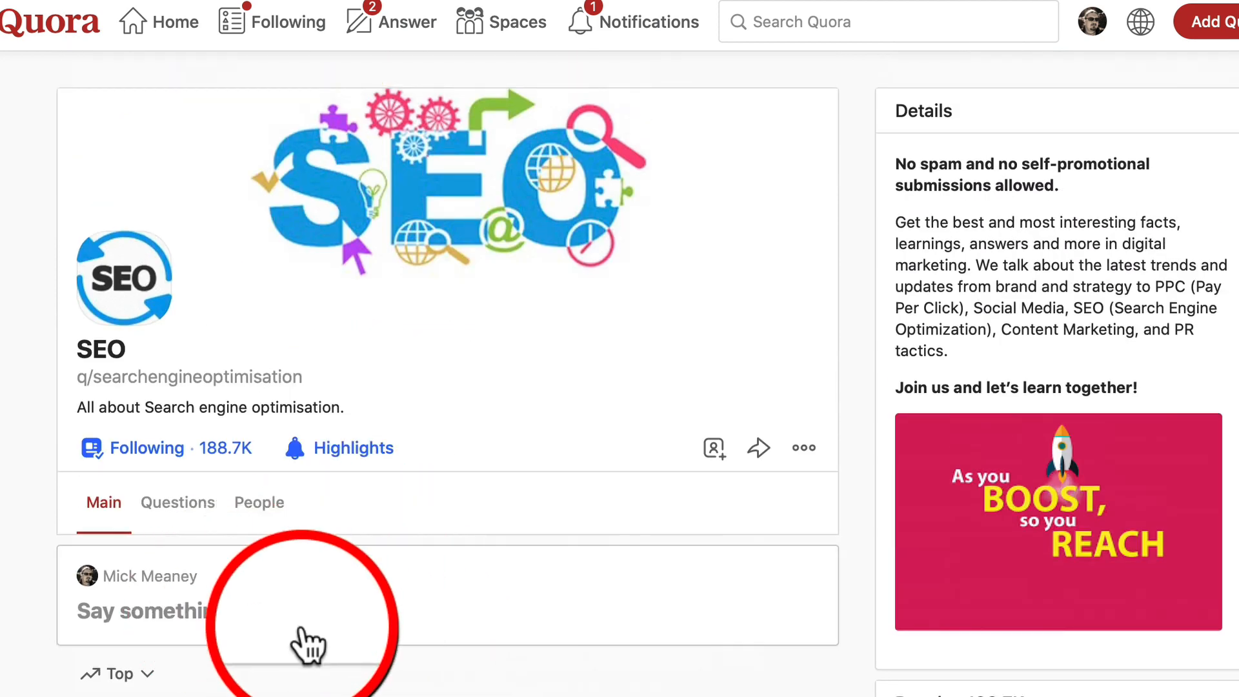
Step: Start a post in the SEO Space to read its submission rules, and close the editor without posting
scroll(307, 644, down, 5)
scroll(303, 628, down, 1)
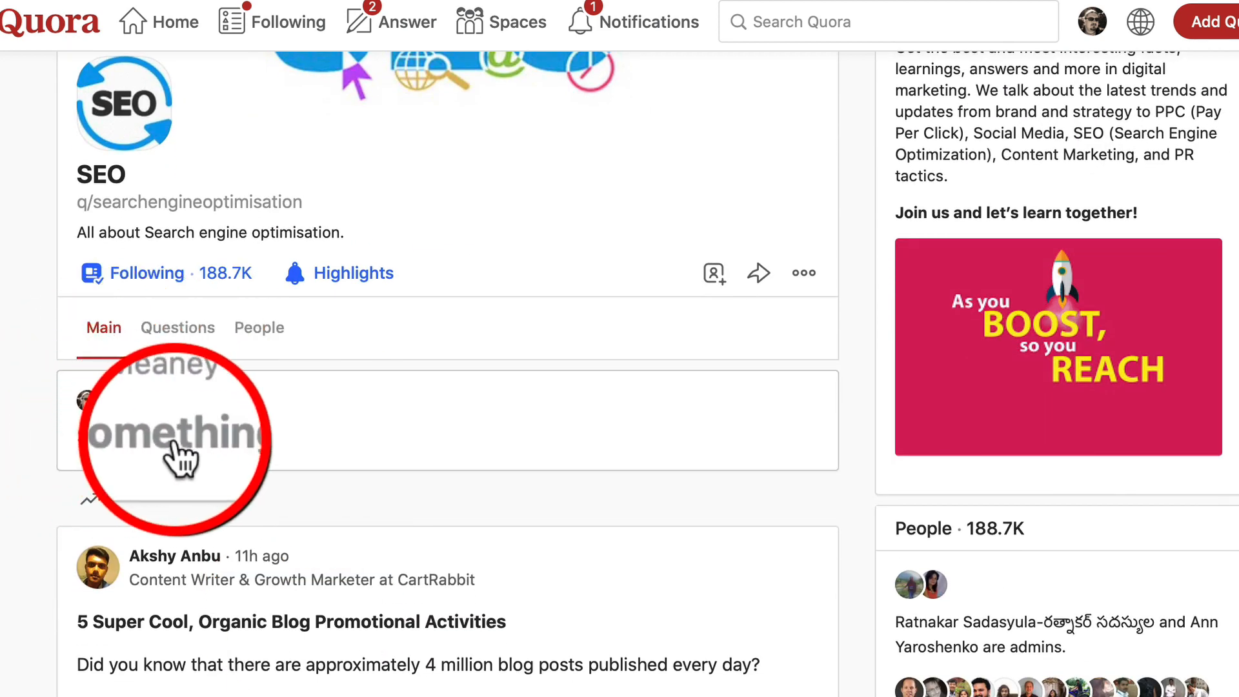
click(226, 438)
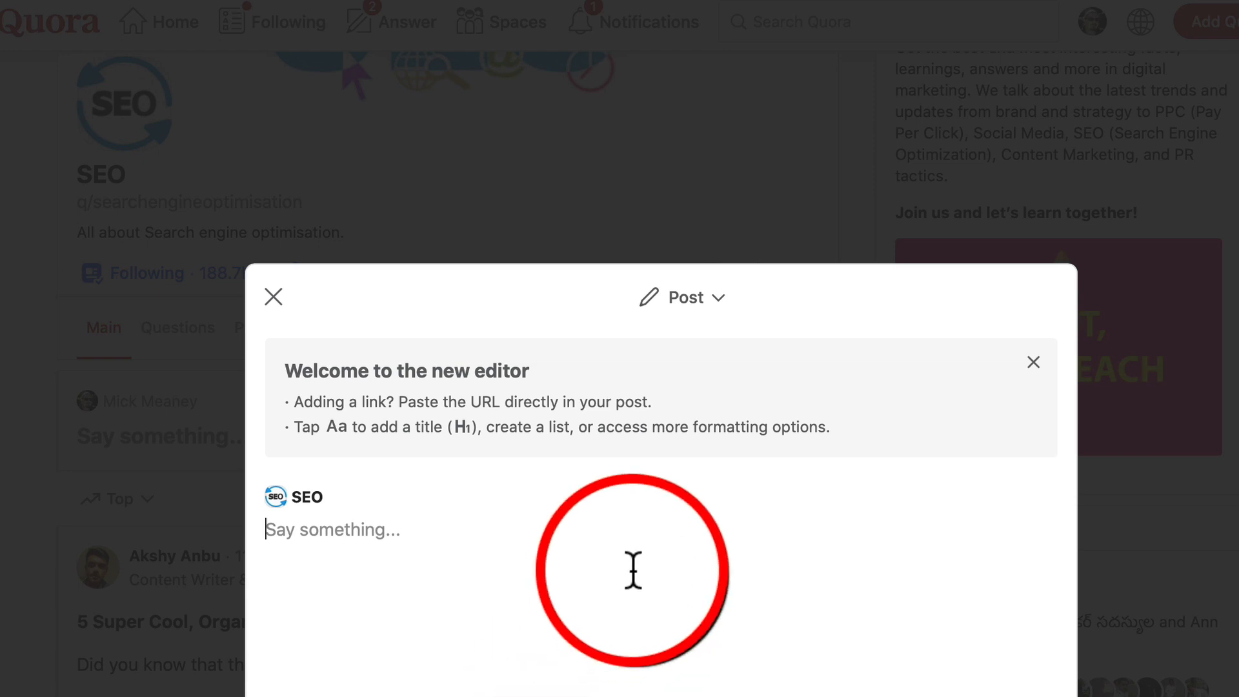
click(619, 696)
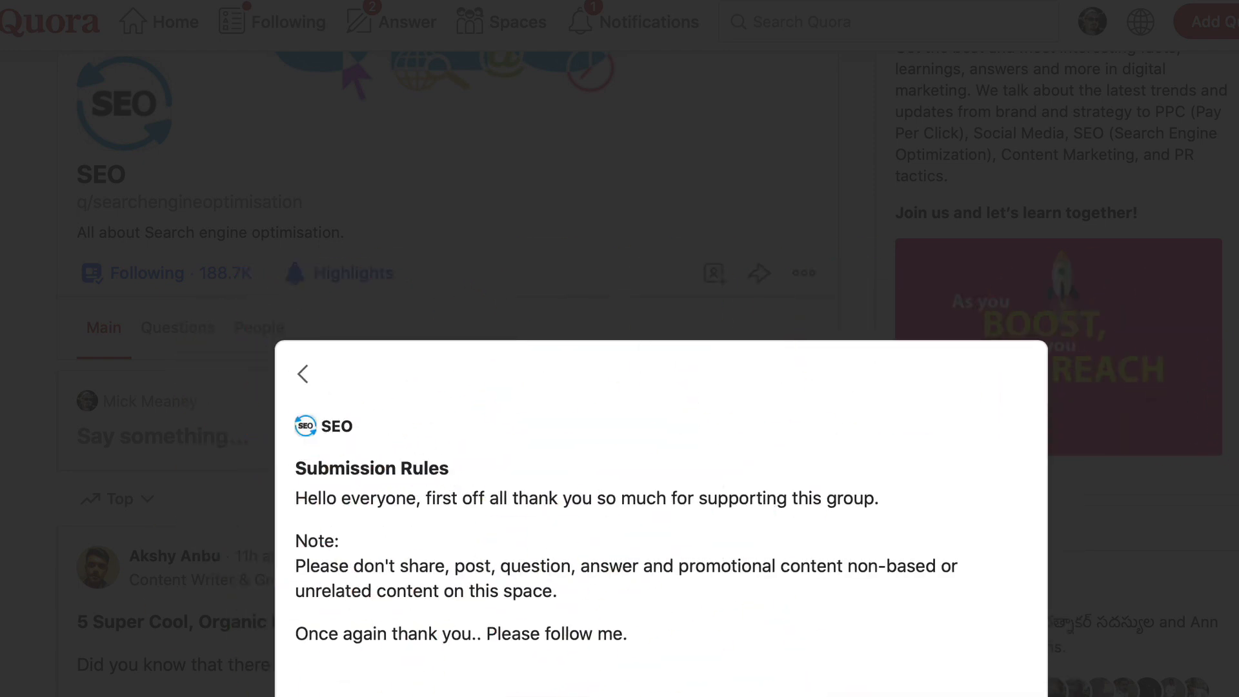
click(302, 374)
click(262, 303)
scroll(443, 623, up, 3)
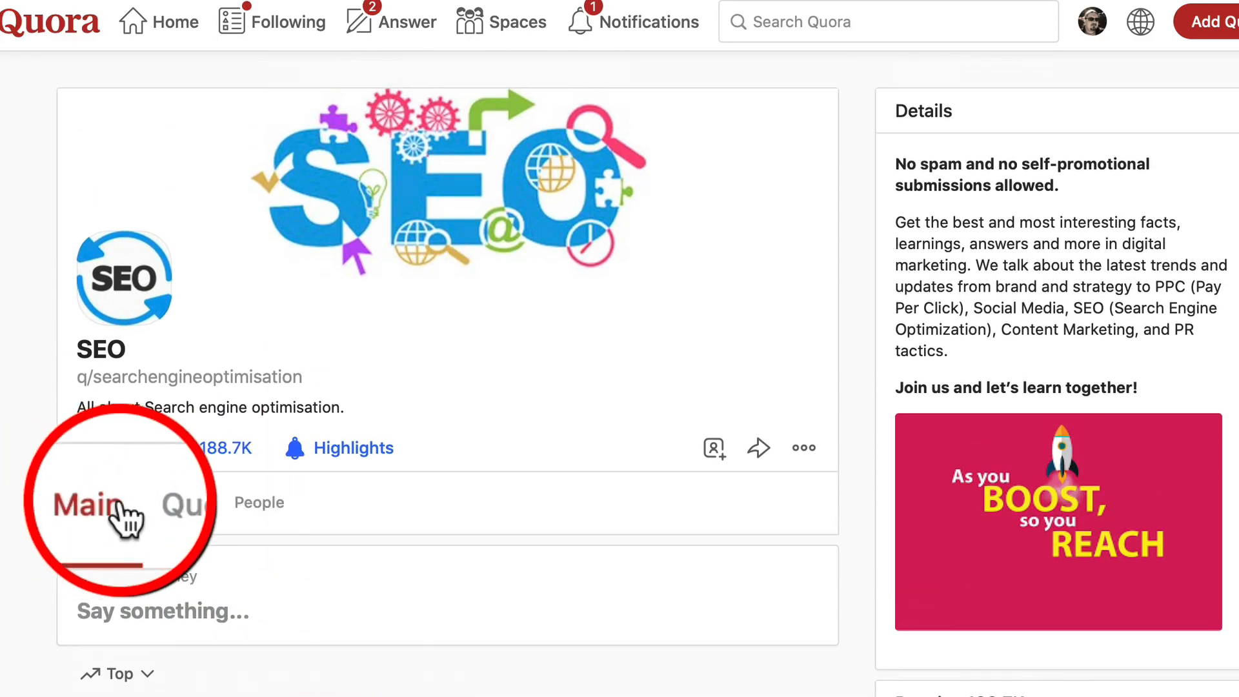
Step: Browse the SEO Space's recent questions and open the one asking for steps to create "DoFollow" backlinks
click(174, 505)
scroll(493, 614, down, 3)
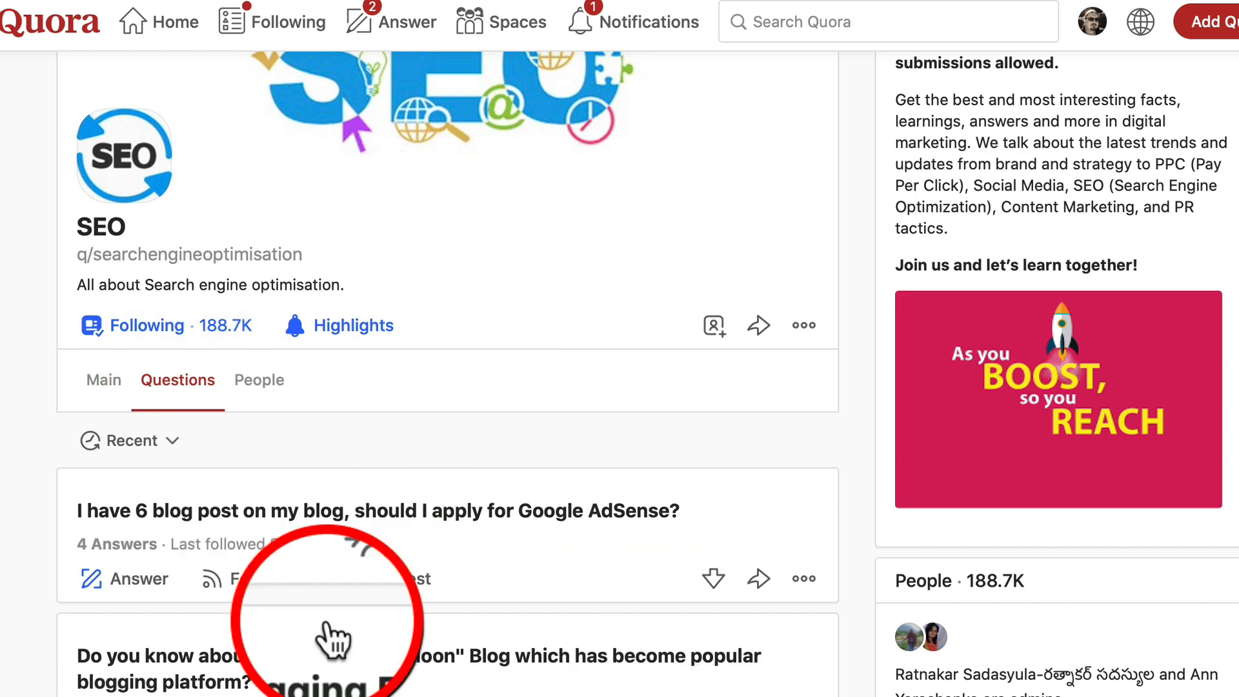
scroll(269, 573, down, 1)
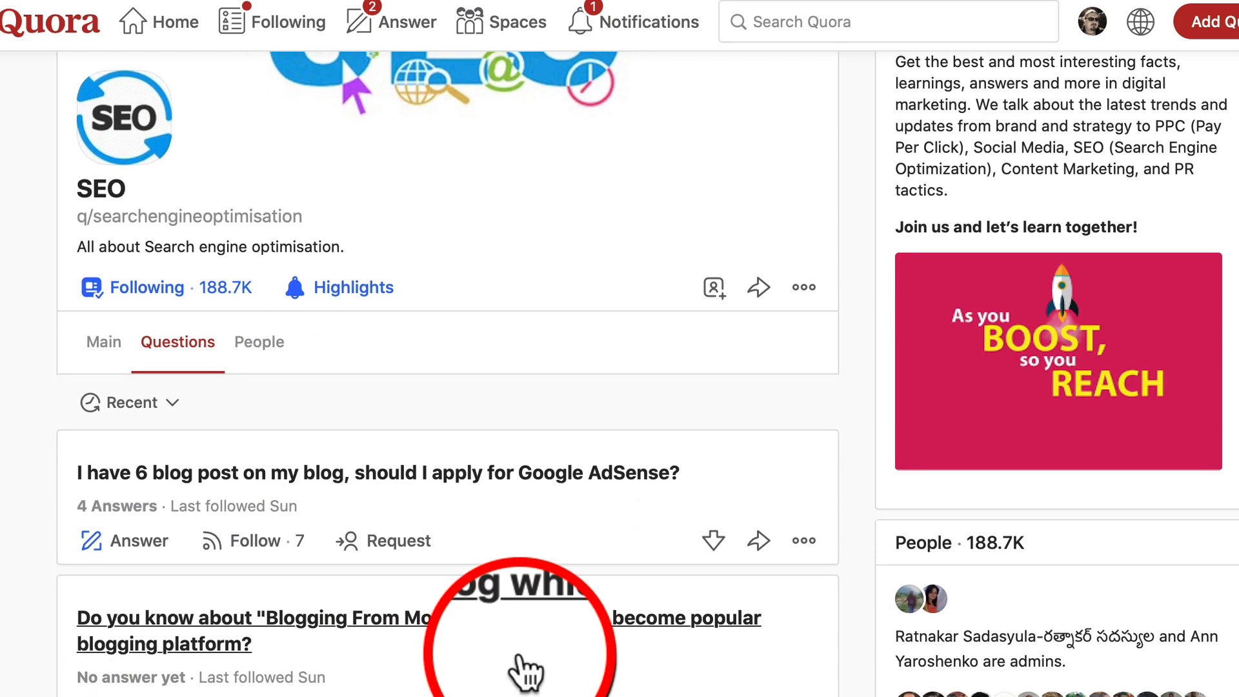
scroll(525, 685, down, 3)
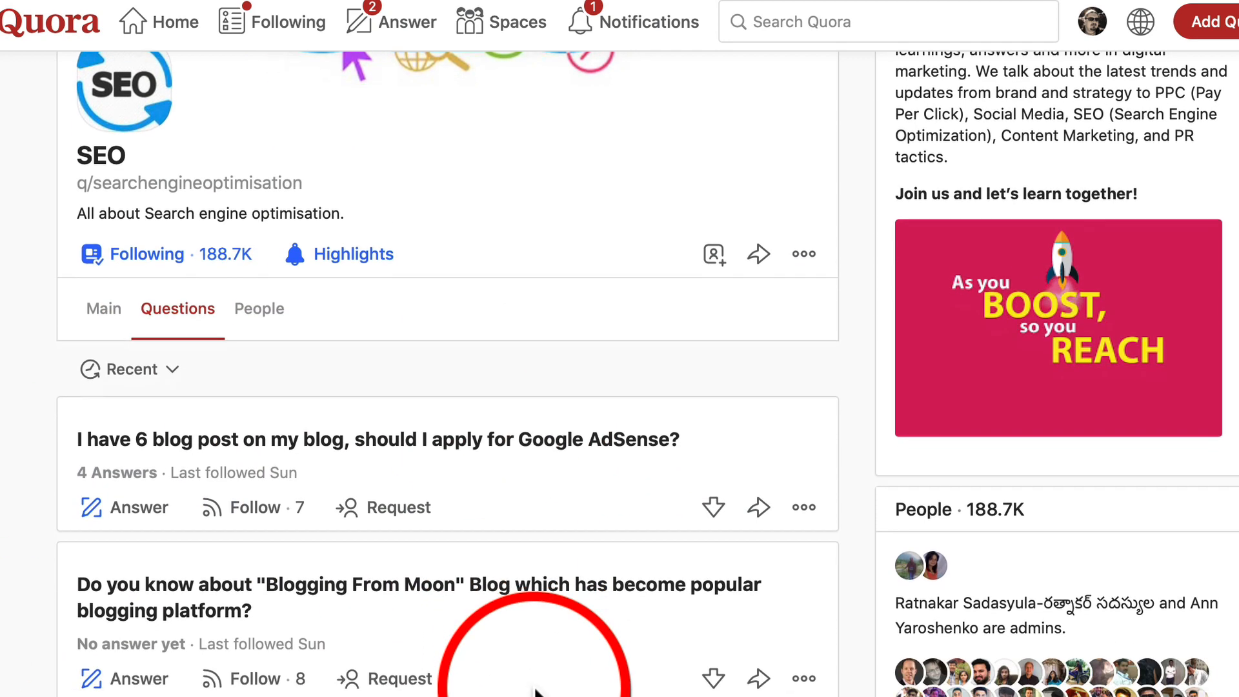
scroll(535, 691, down, 1)
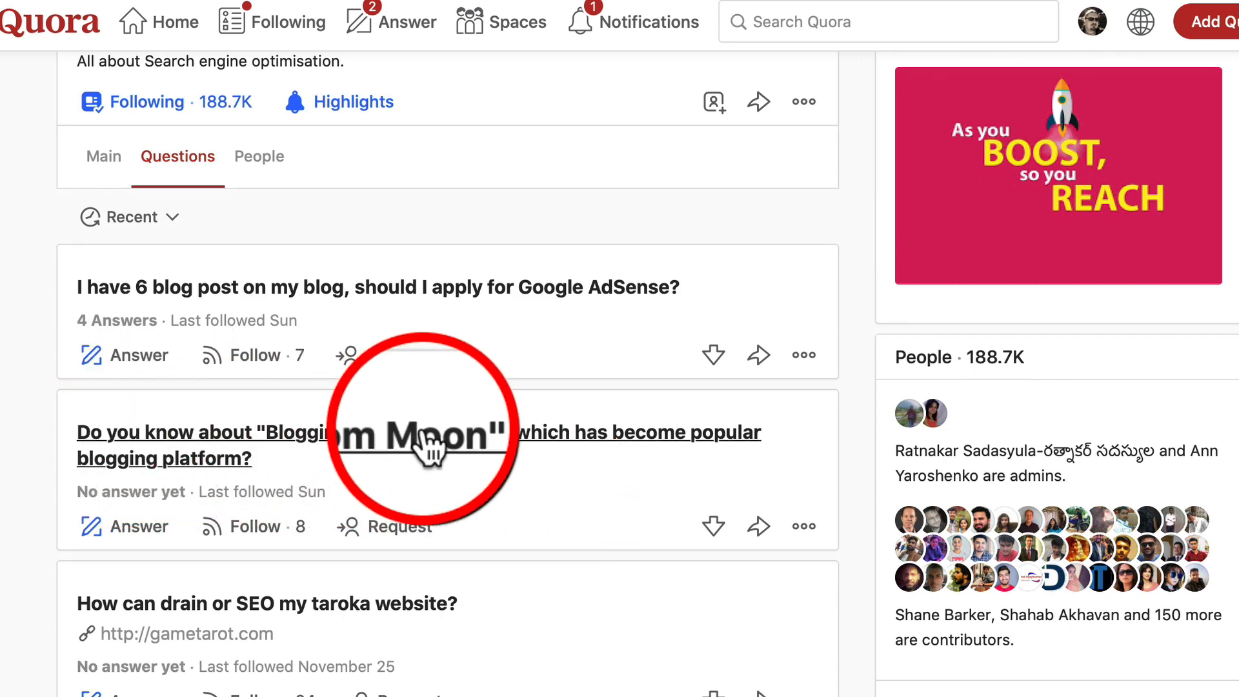
scroll(527, 688, down, 1)
scroll(527, 687, down, 2)
scroll(568, 513, down, 3)
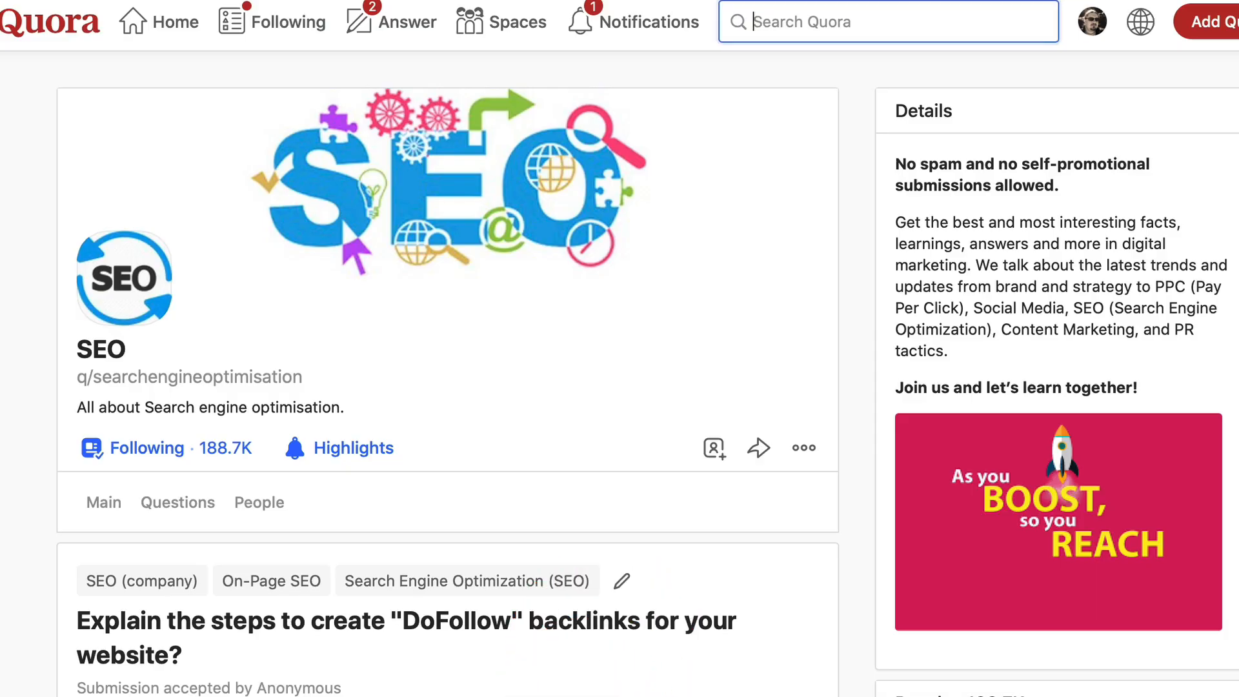
Step: Read the answers to the "DoFollow" backlinks question and expand the first answer in full
scroll(544, 531, down, 5)
scroll(525, 359, down, 4)
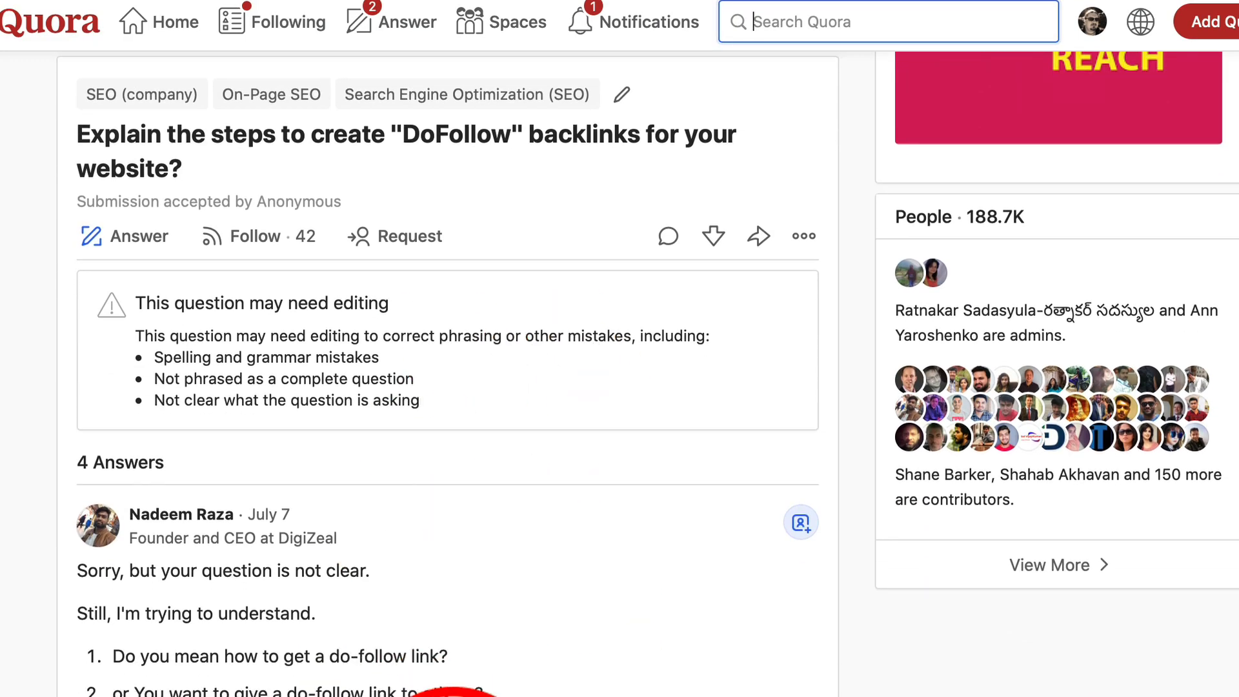
scroll(437, 645, down, 2)
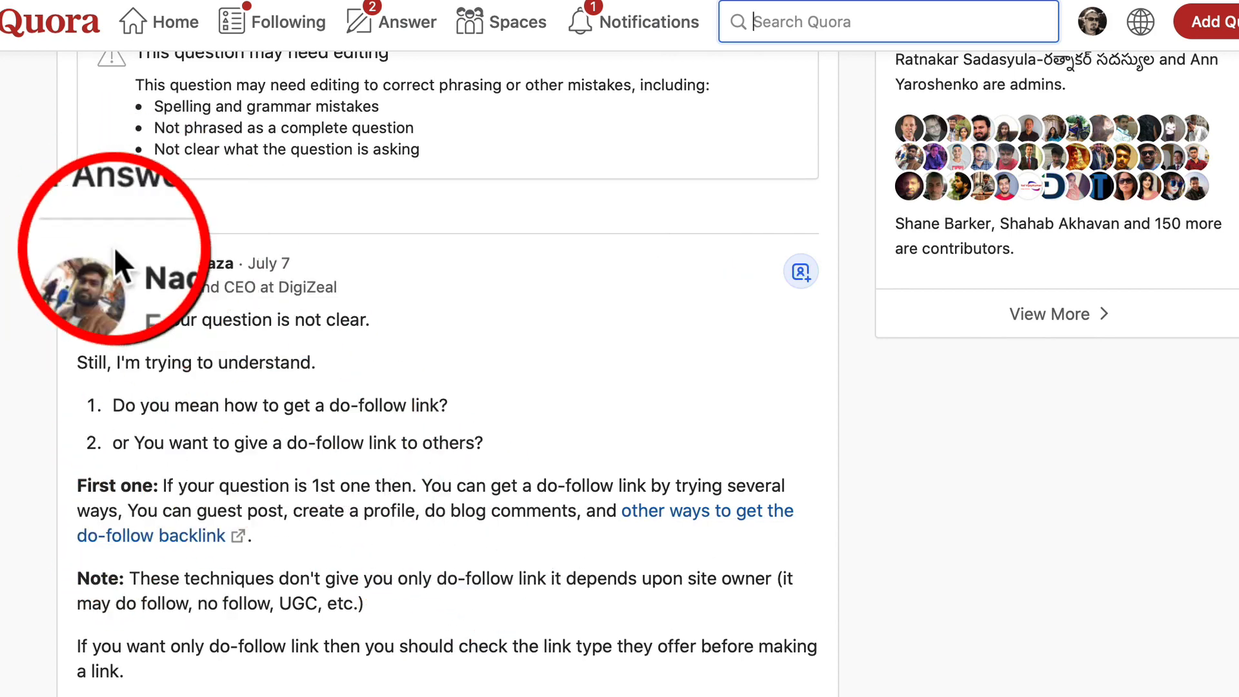
scroll(526, 484, down, 1)
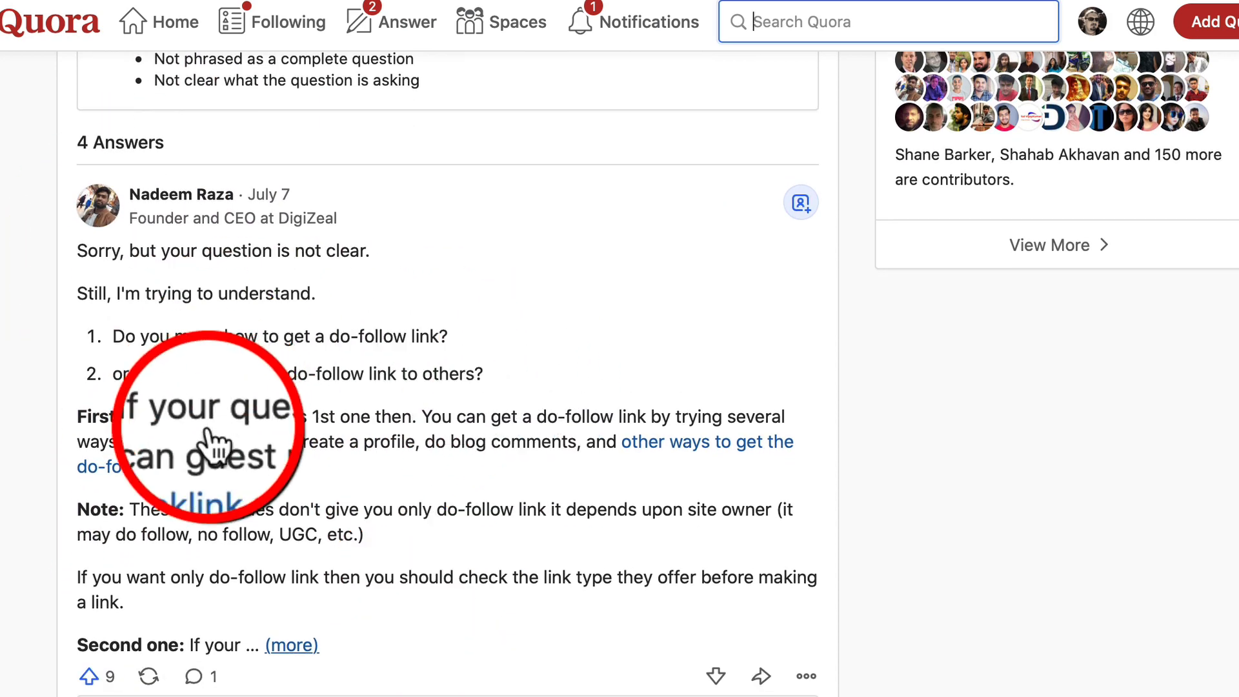
click(292, 646)
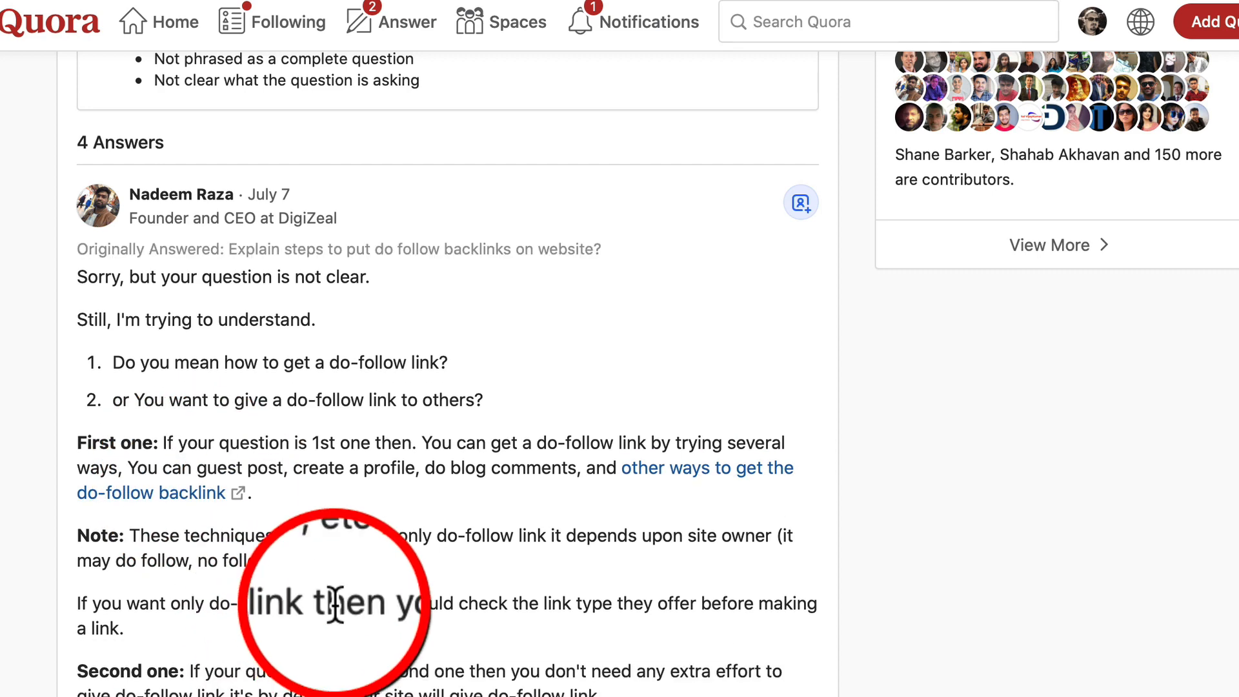
Step: Read on through the expanded first answer and the one on do-follow and no-follow anchor tags, and return to the SEO Space's header
scroll(78, 598, down, 10)
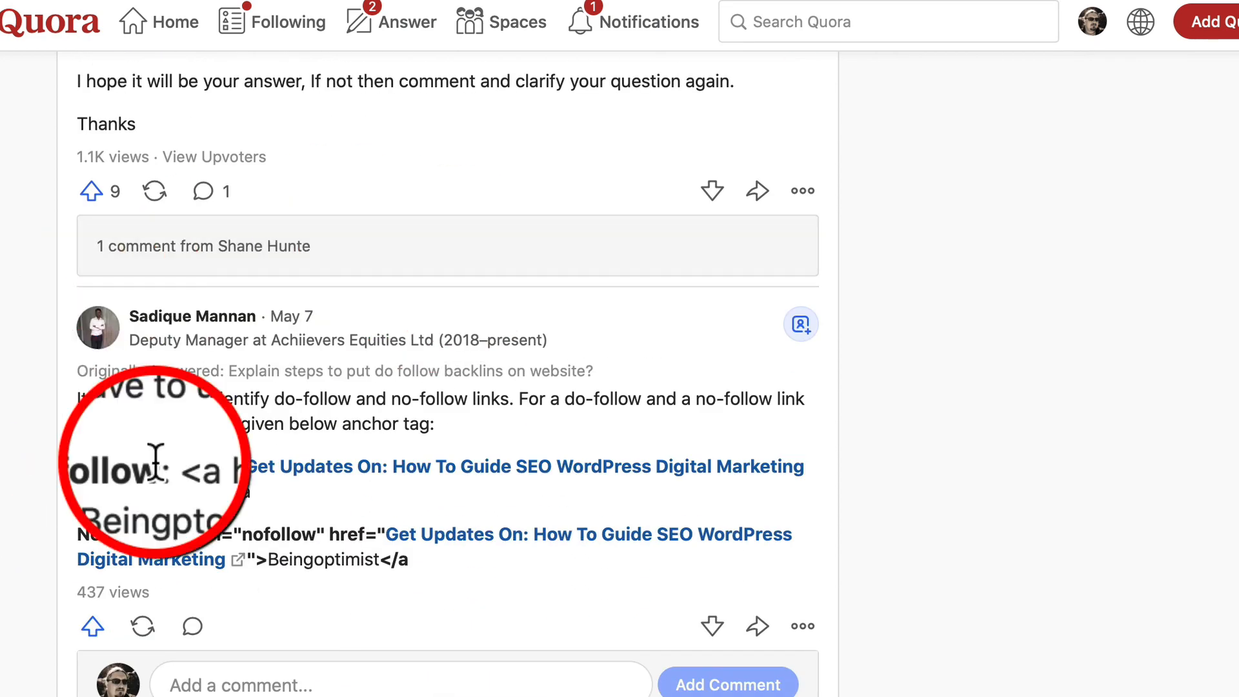
scroll(484, 665, down, 8)
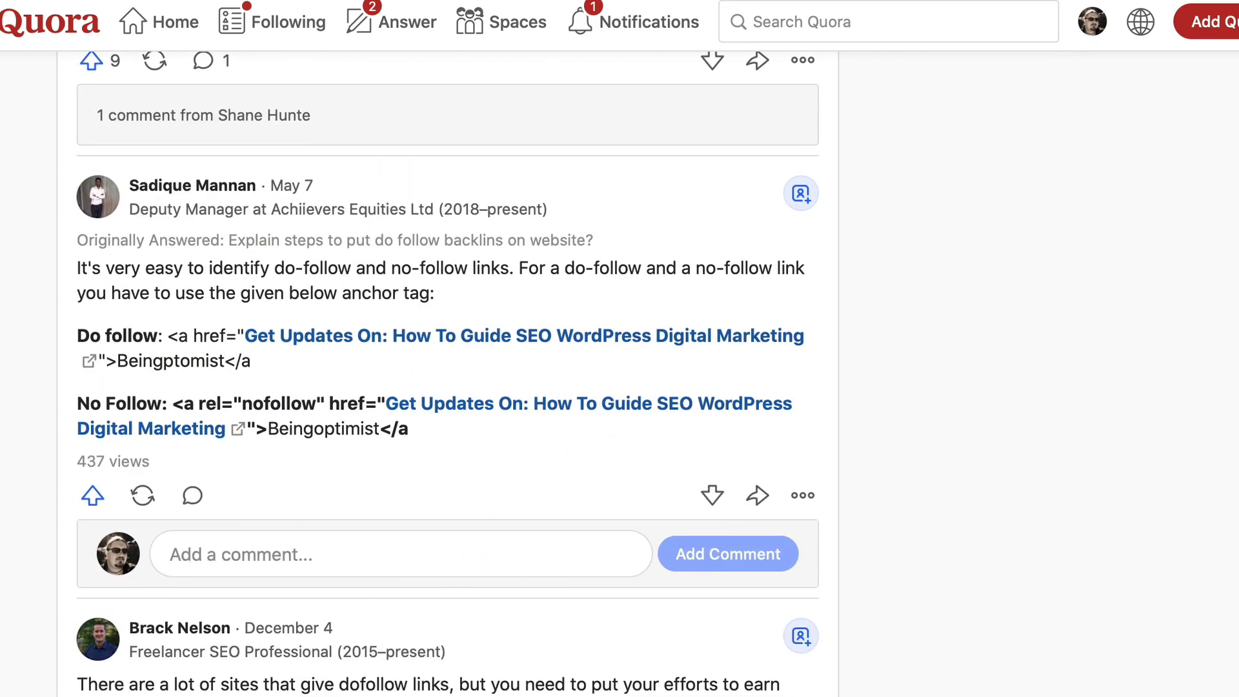
scroll(556, 684, down, 2)
scroll(568, 684, up, 17)
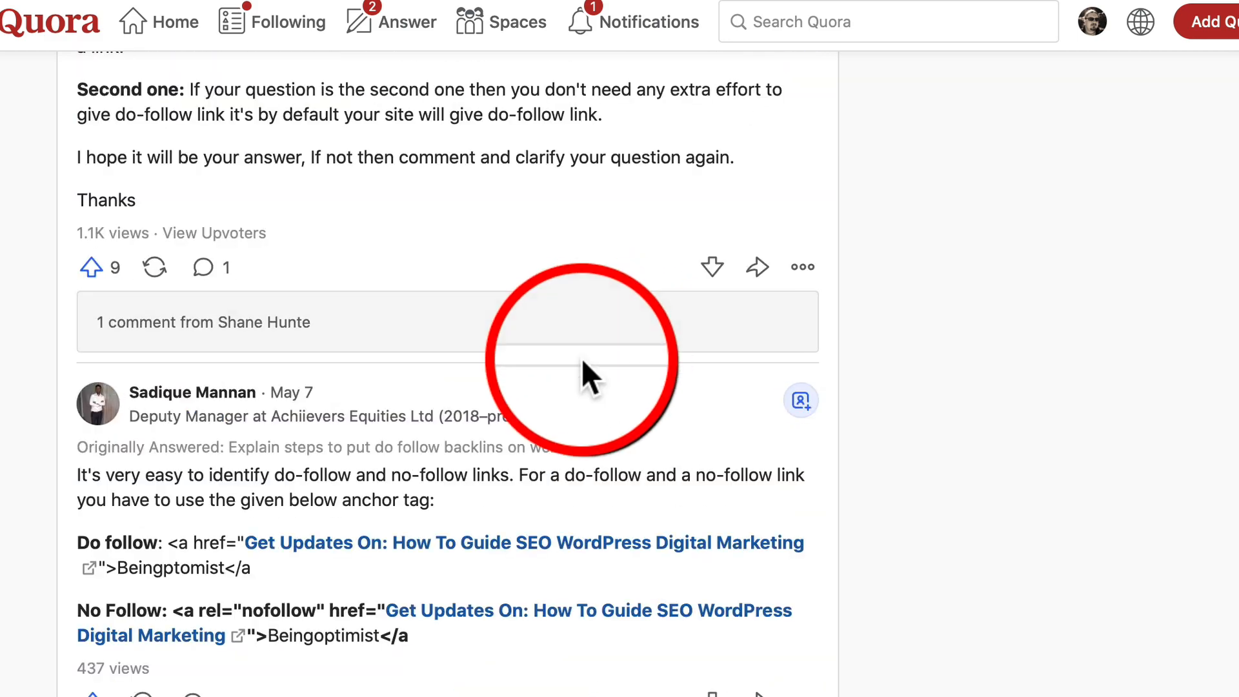
scroll(582, 359, up, 12)
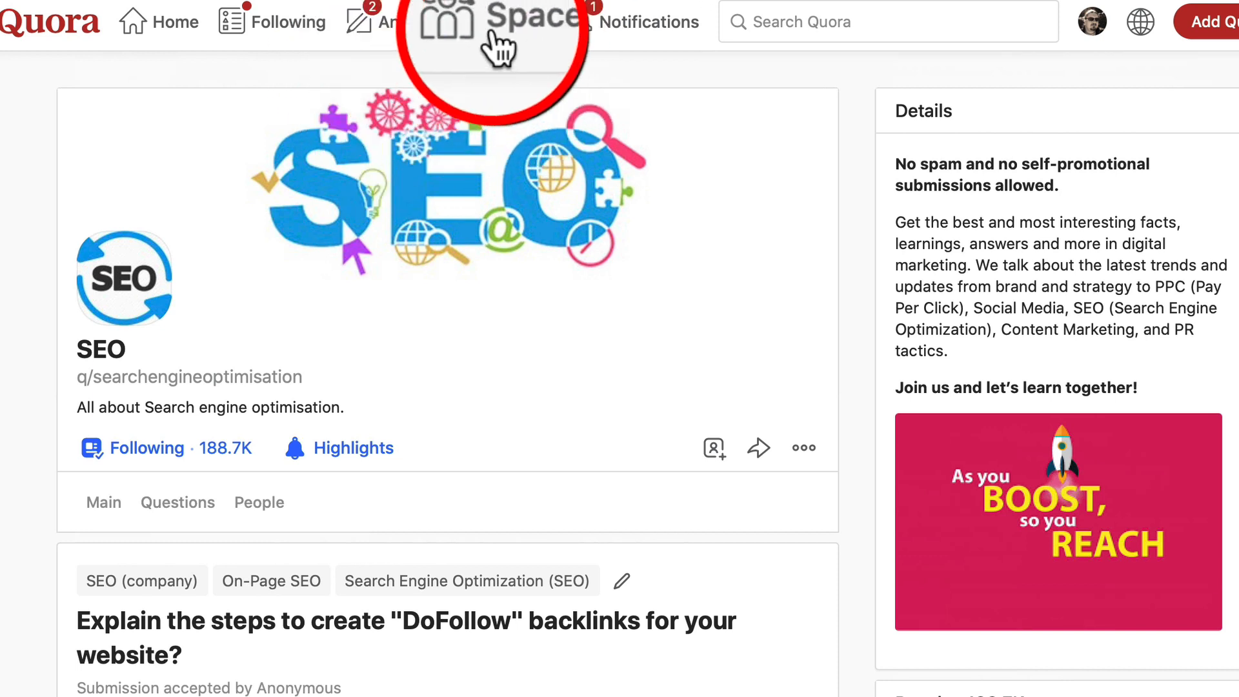
Step: Go to the overview of all Spaces, review the name and description form for creating a Space, and close it without creating one
click(478, 32)
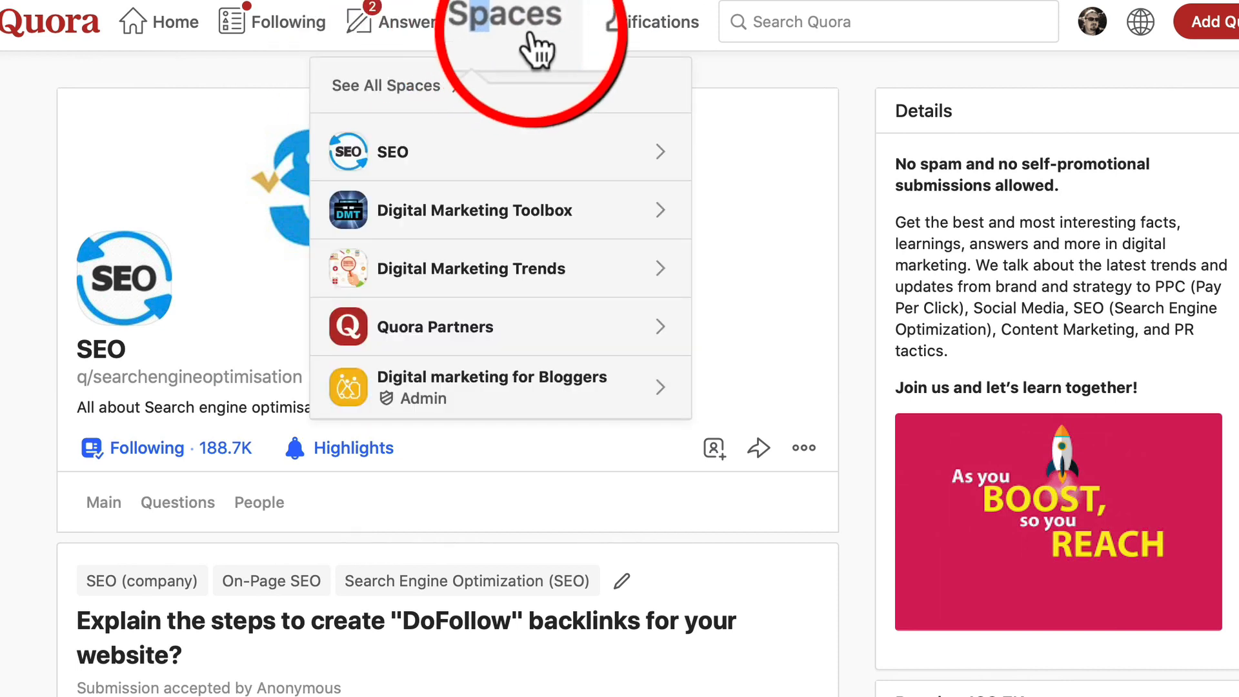
click(446, 87)
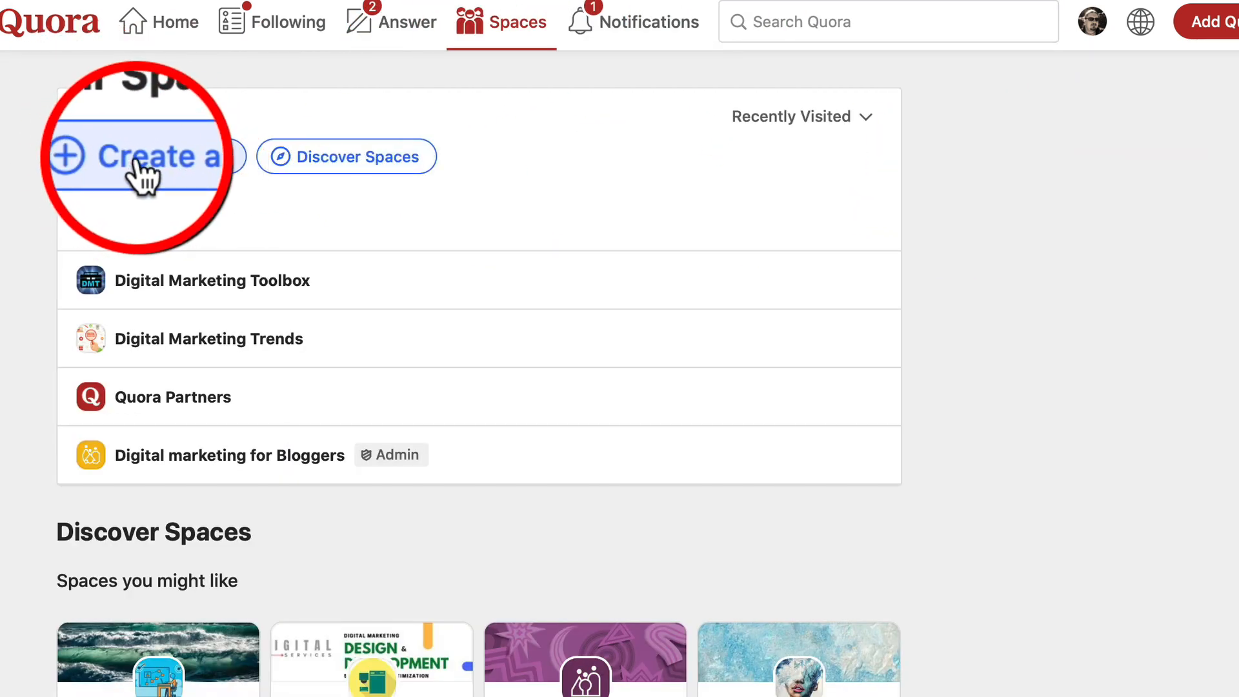
click(162, 159)
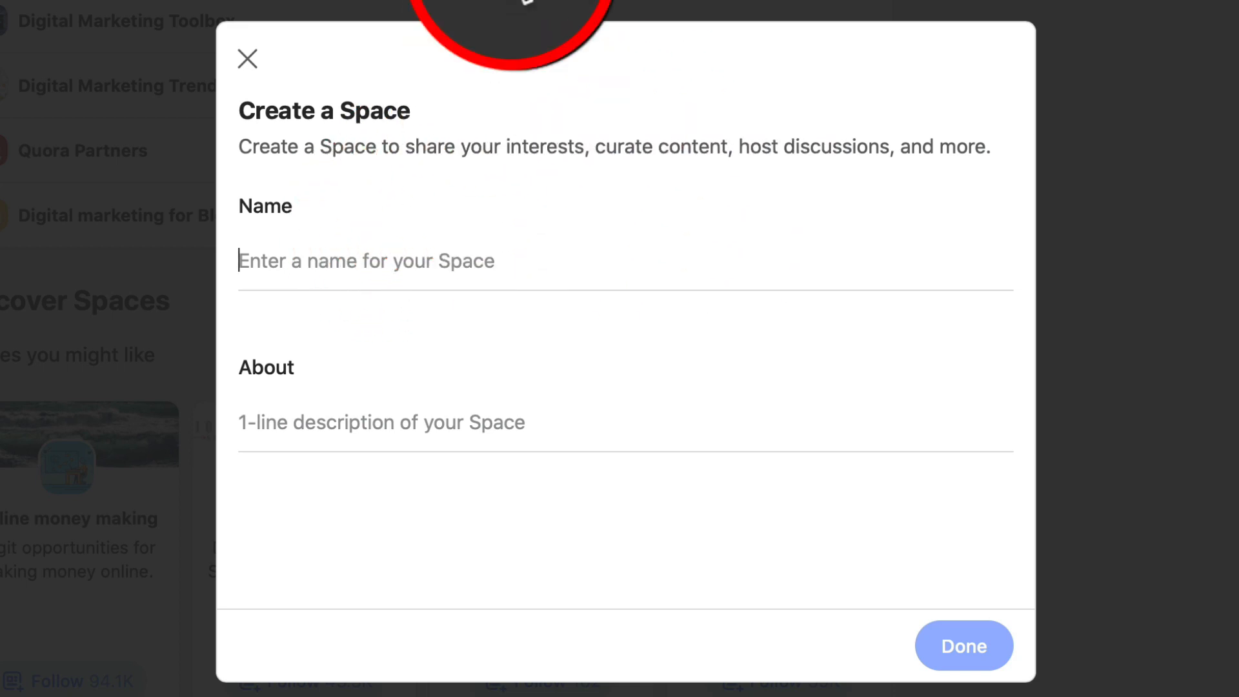
click(343, 430)
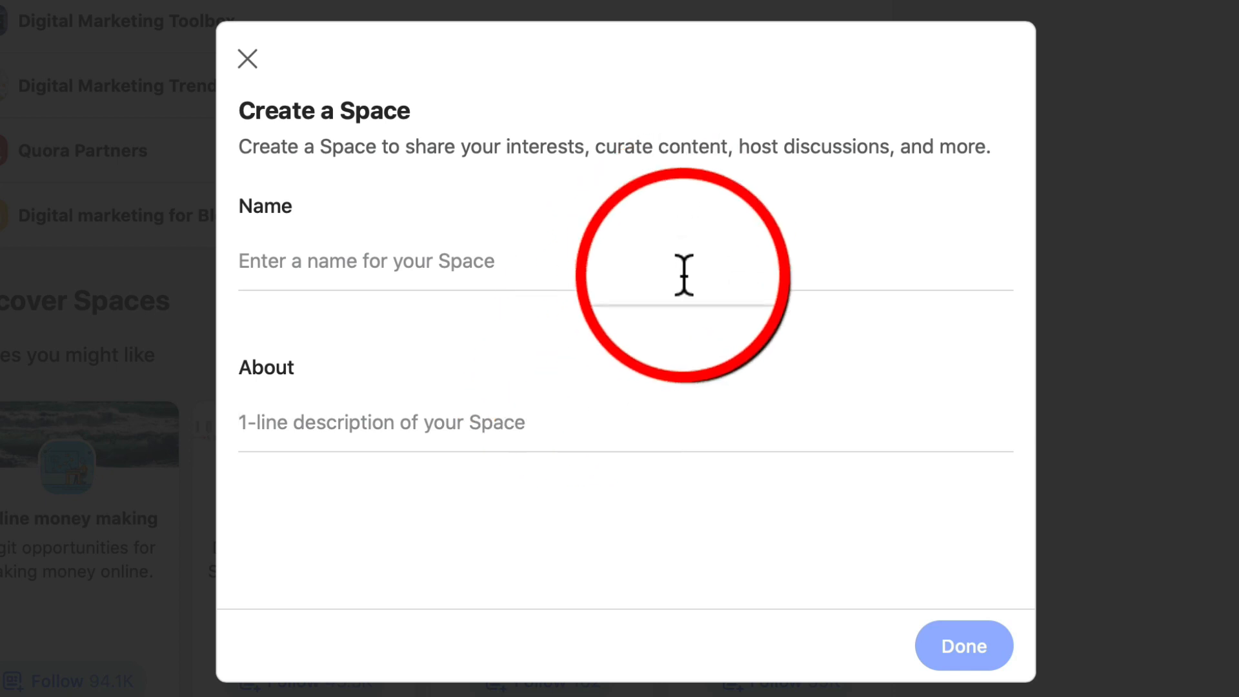
click(1053, 513)
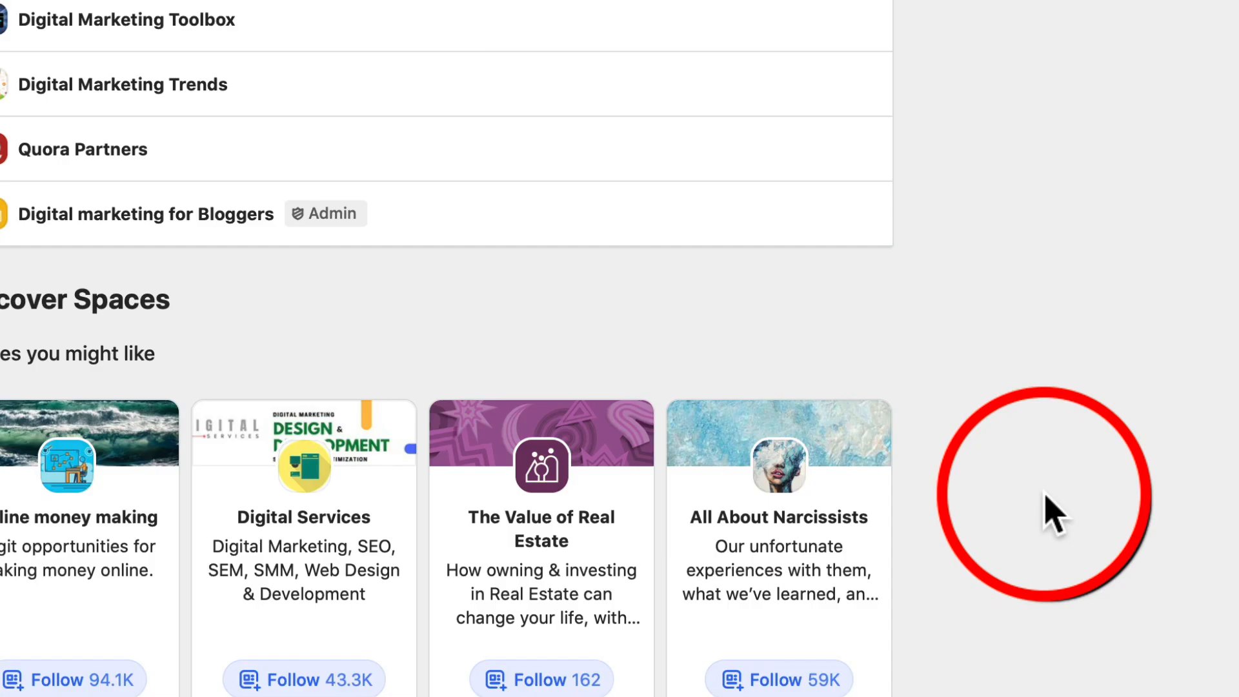
Step: Browse the suggested Spaces under Discover Spaces, including the SEO, Amazon affiliate and digital services ones
scroll(968, 567, down, 5)
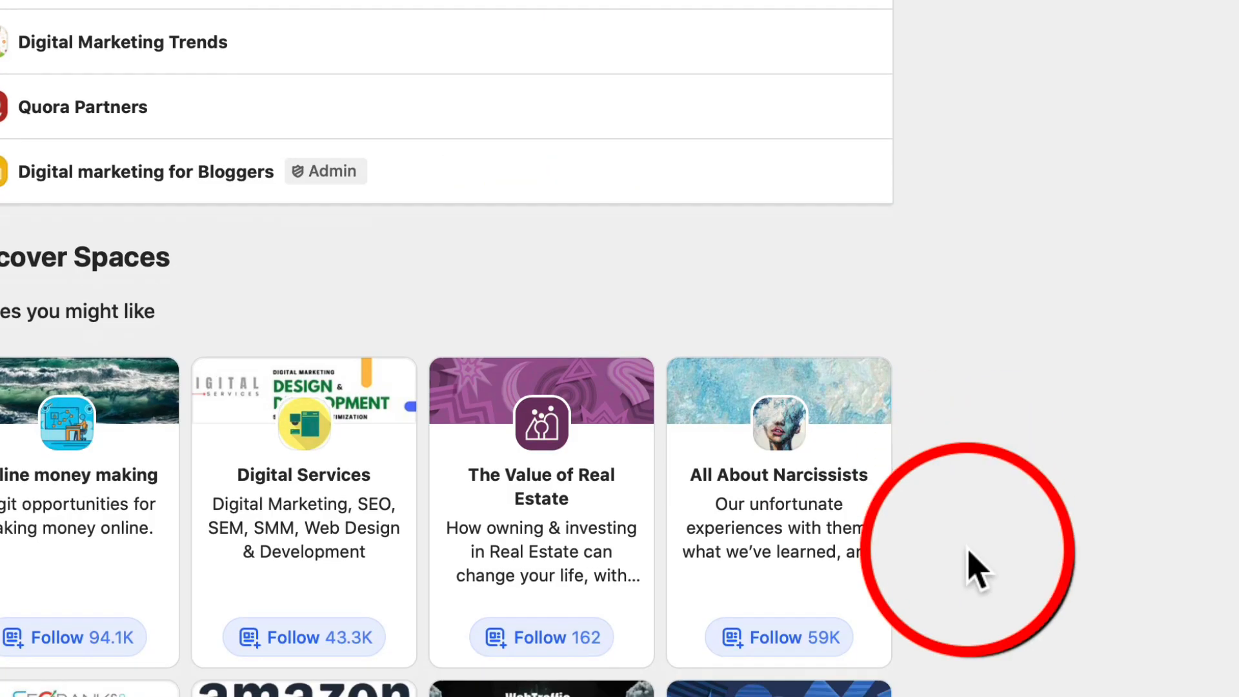
scroll(346, 368, down, 5)
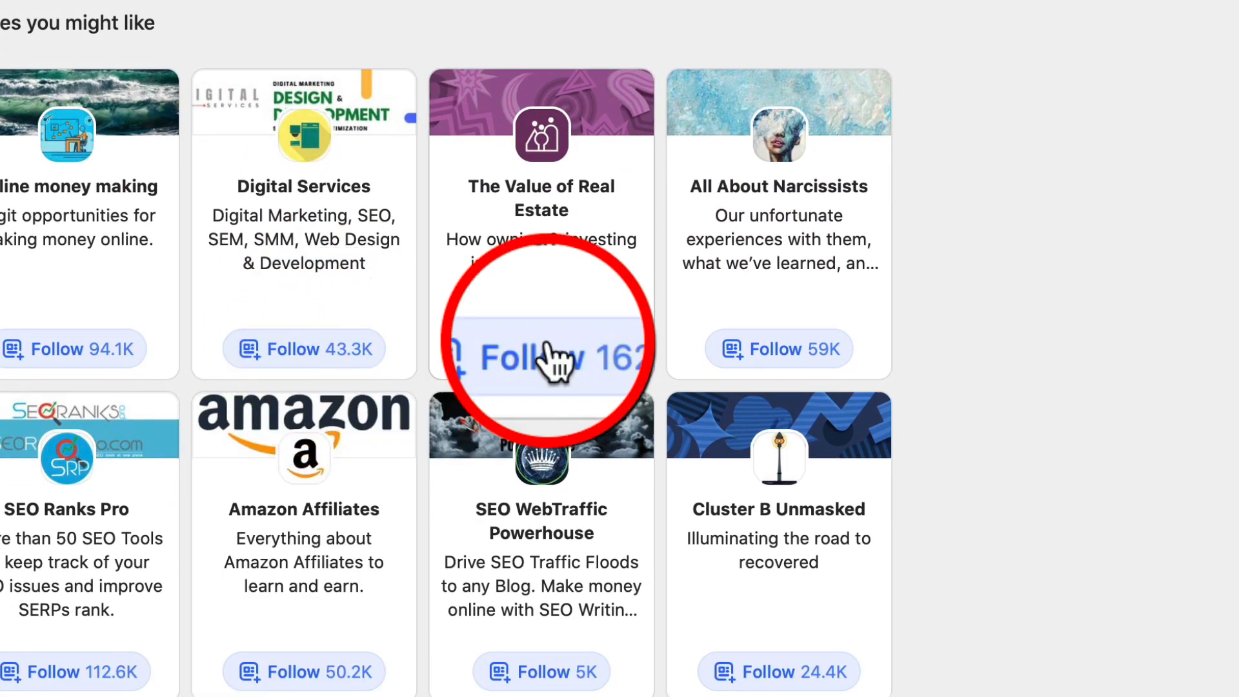
scroll(465, 336, down, 3)
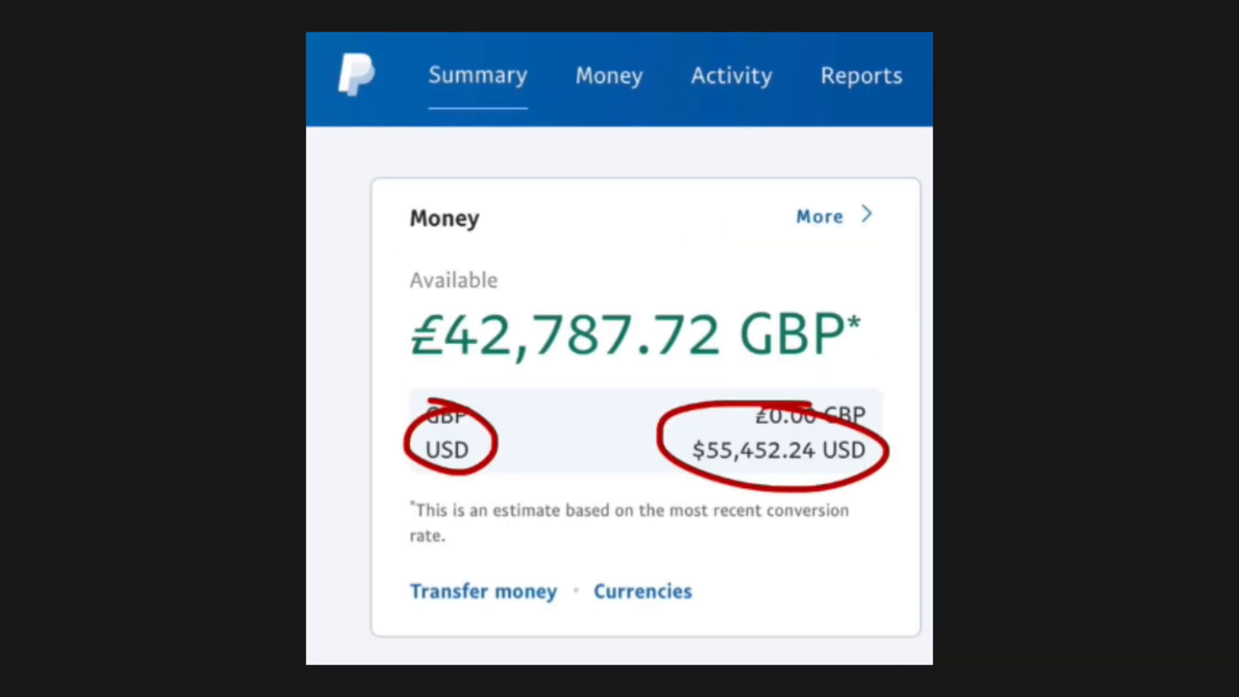